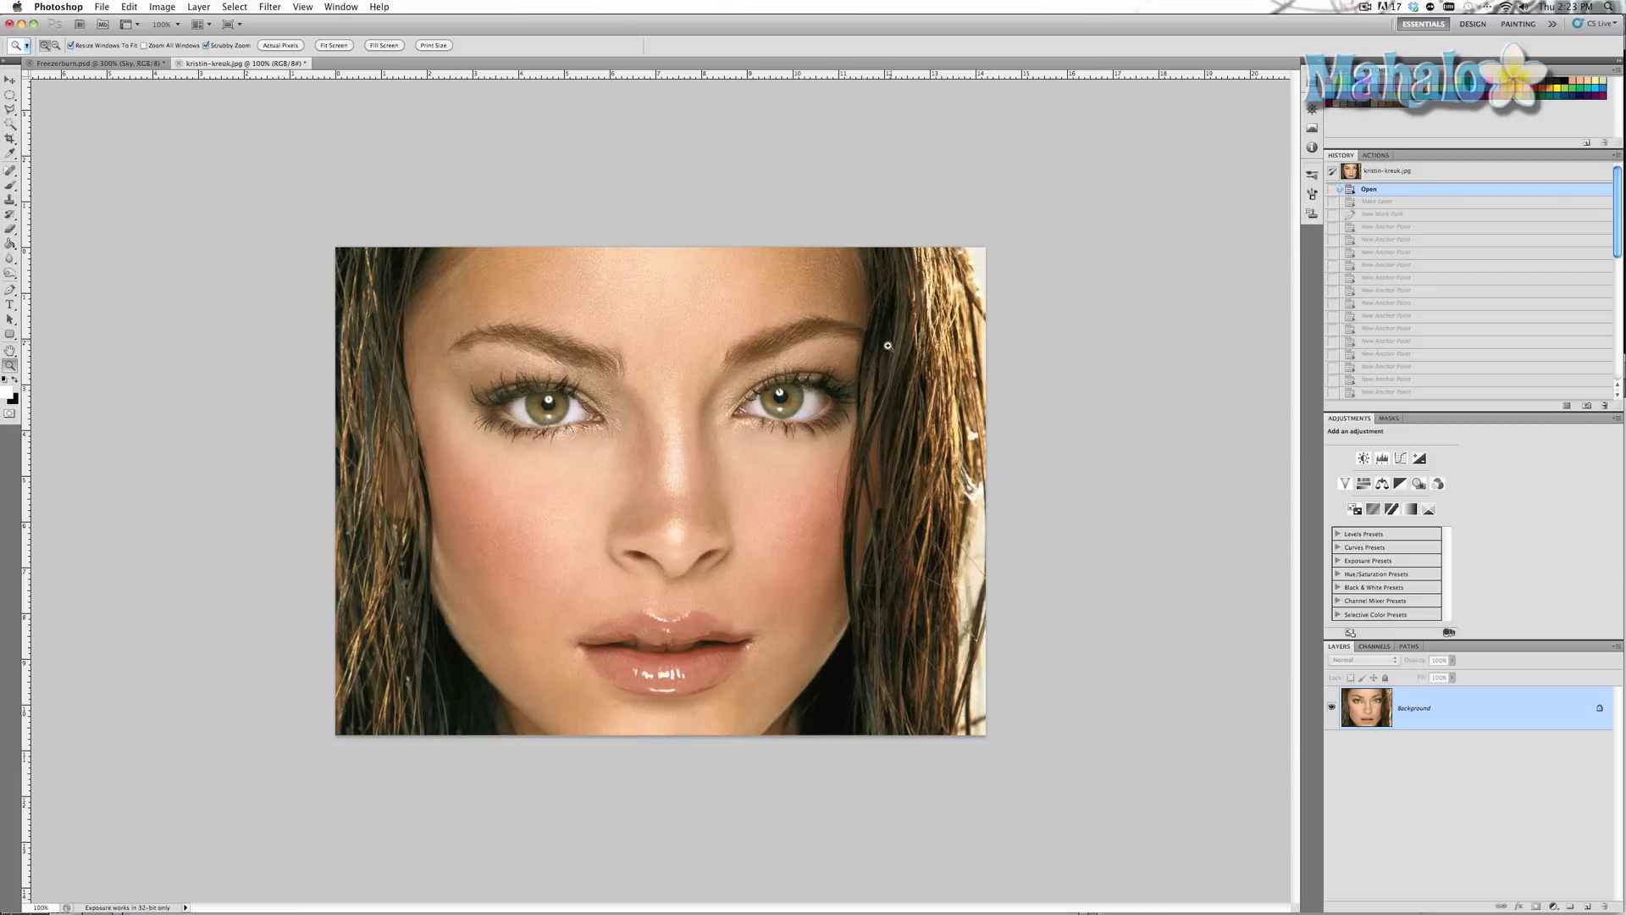
# Zoom in on the eyes to about 400% and switch to the Pen tool
pyautogui.click(674, 438)
pyautogui.click(622, 457)
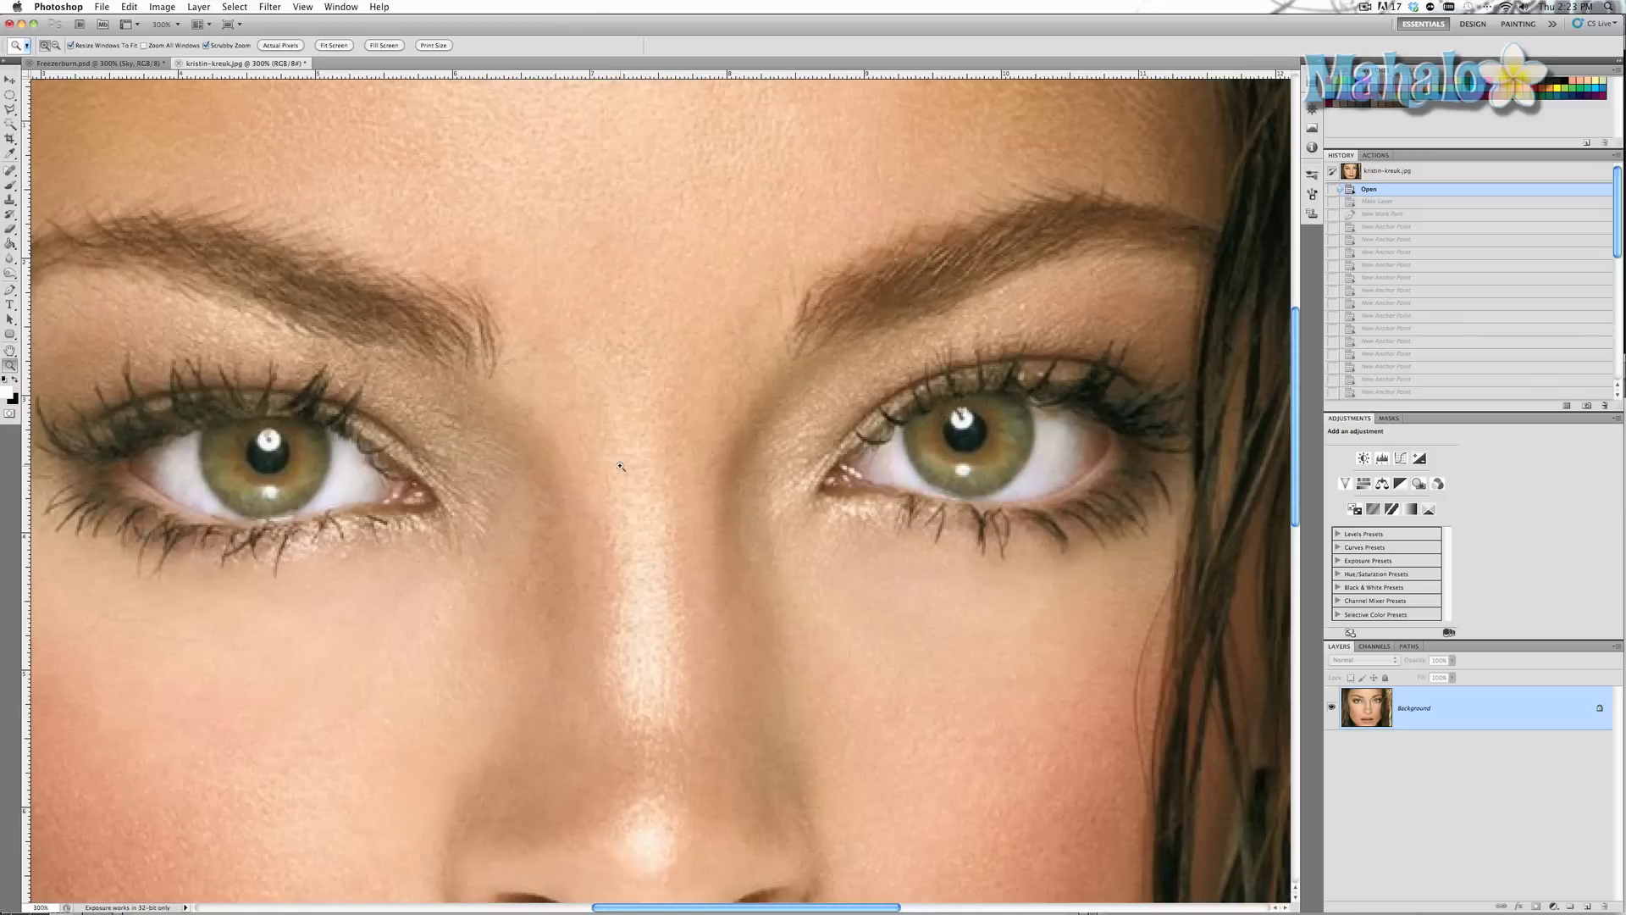
pyautogui.click(611, 469)
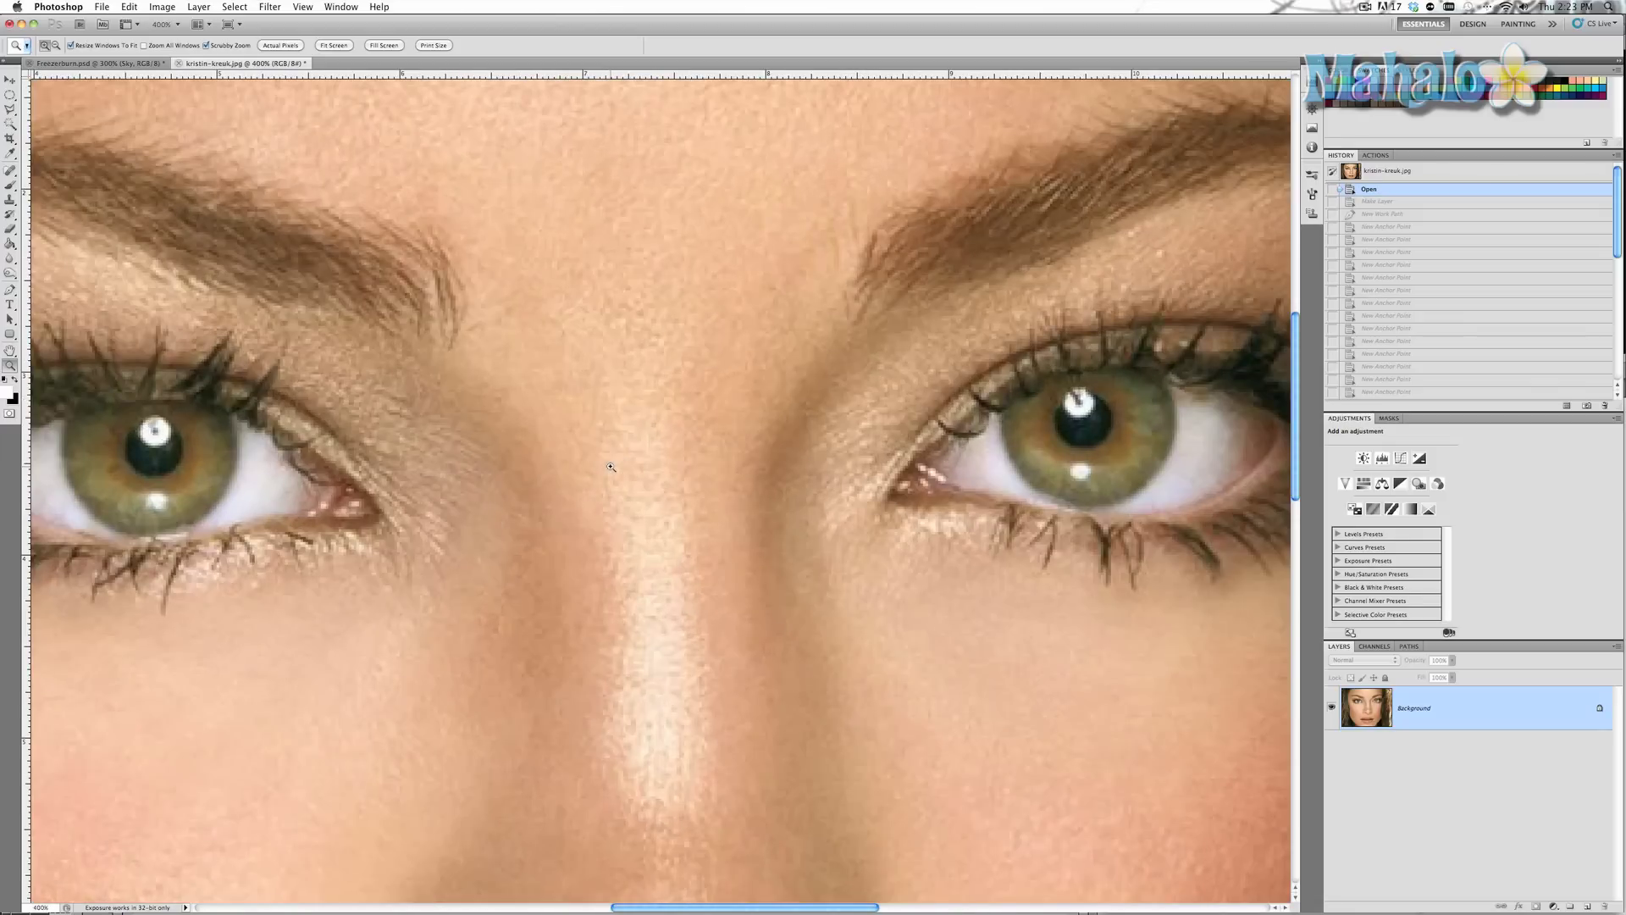
pyautogui.press('p')
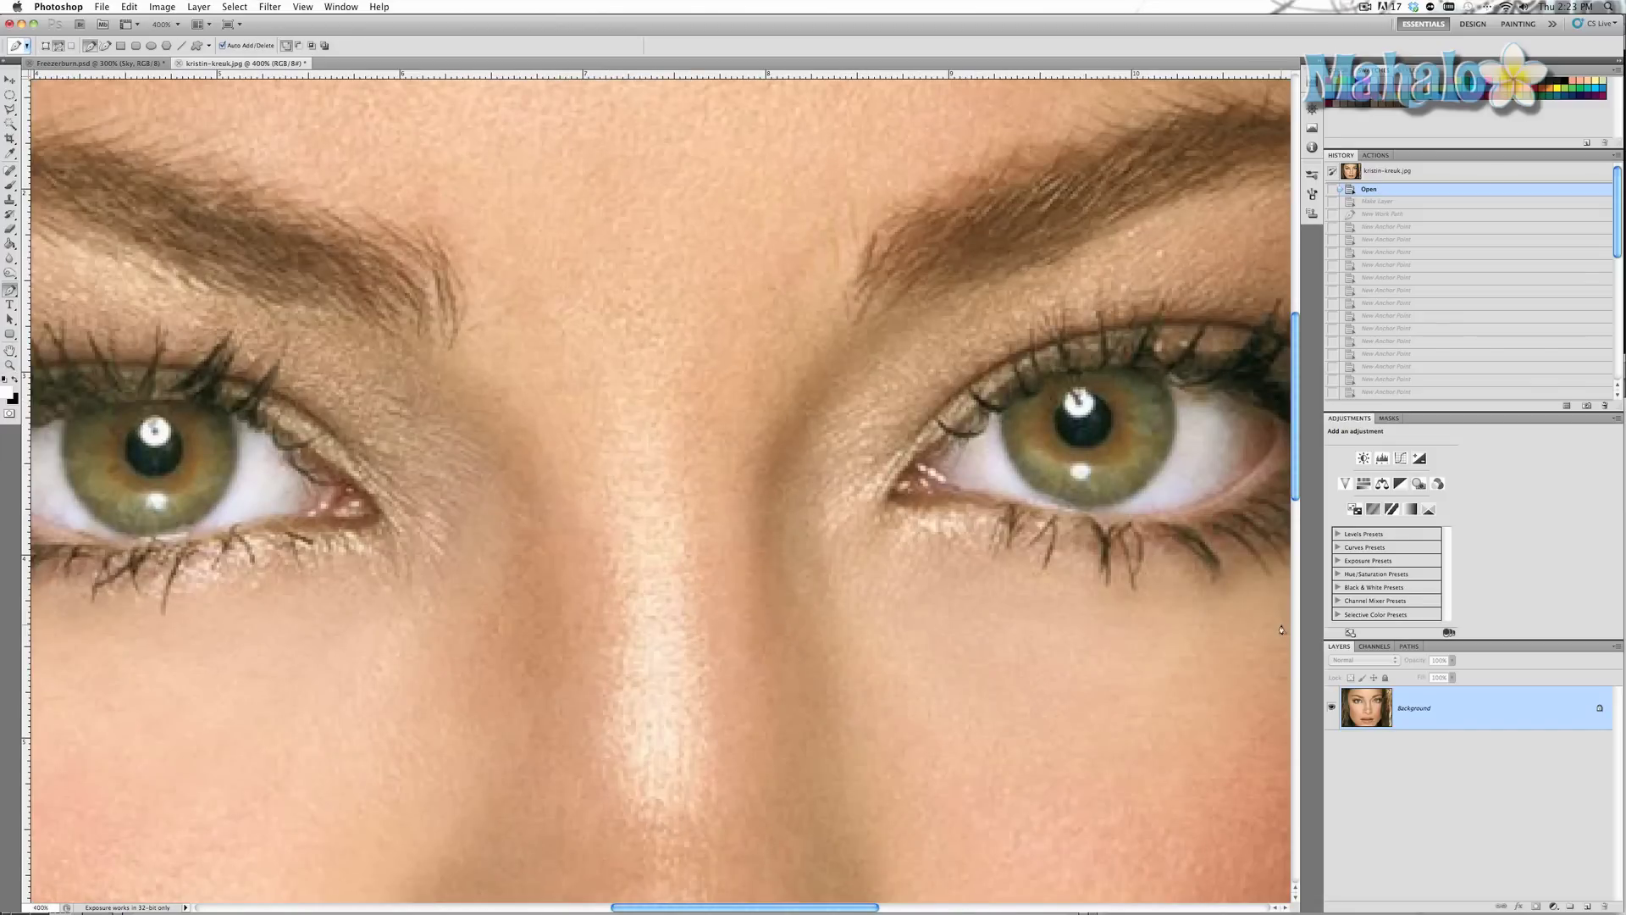
# Convert the Background into a regular layer named Eyes
pyautogui.rightClick(1436, 720)
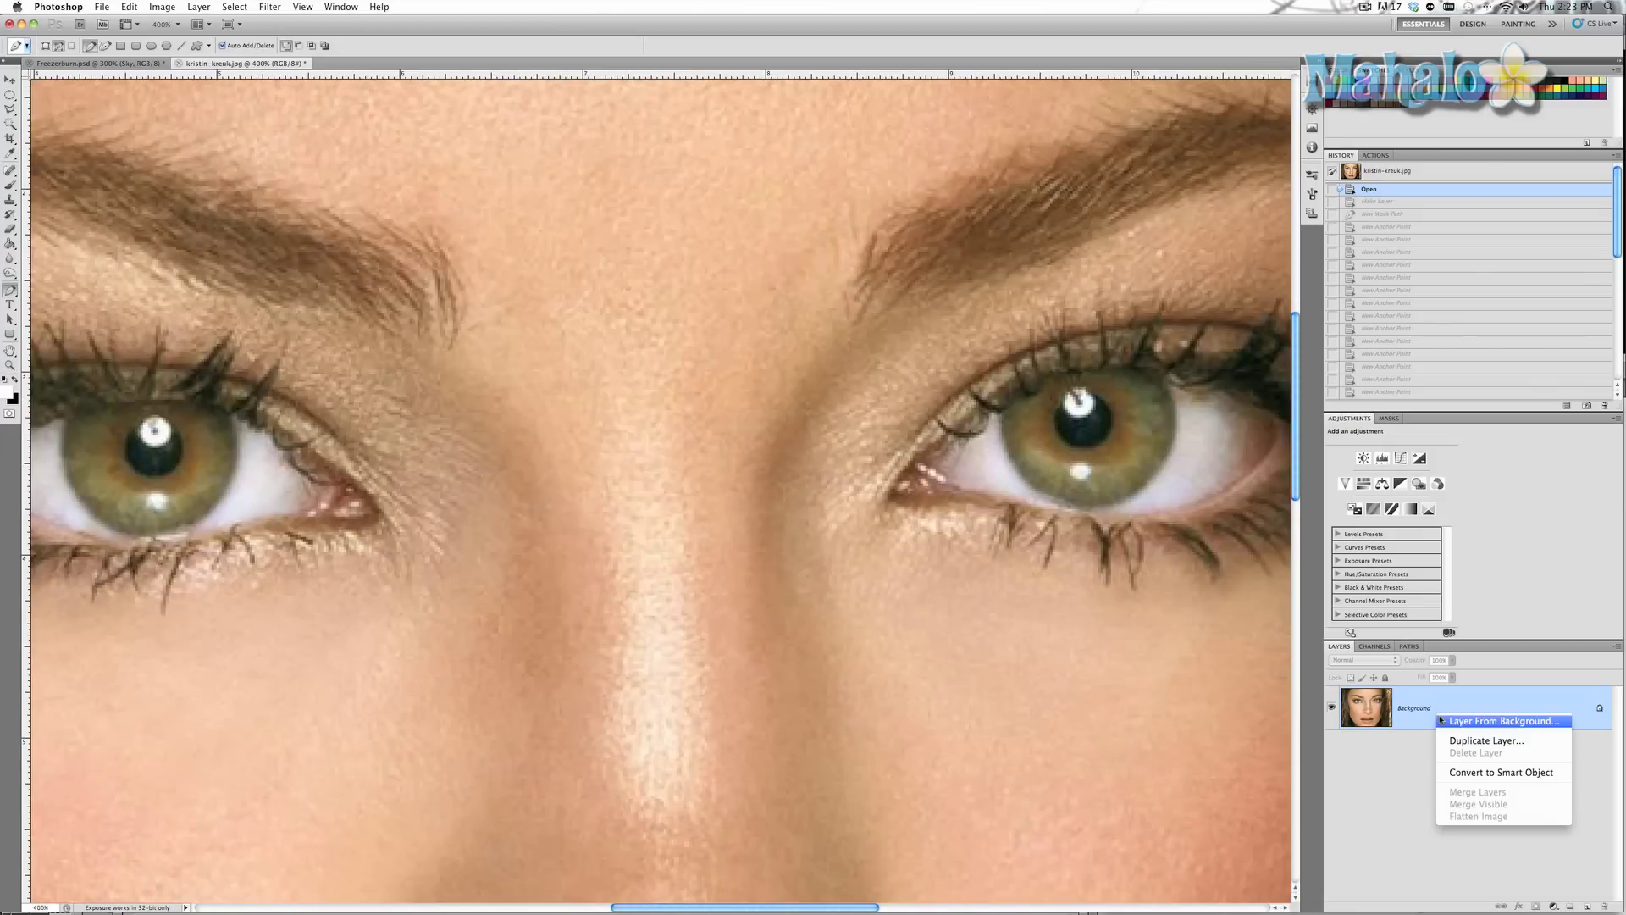
pyautogui.click(1459, 722)
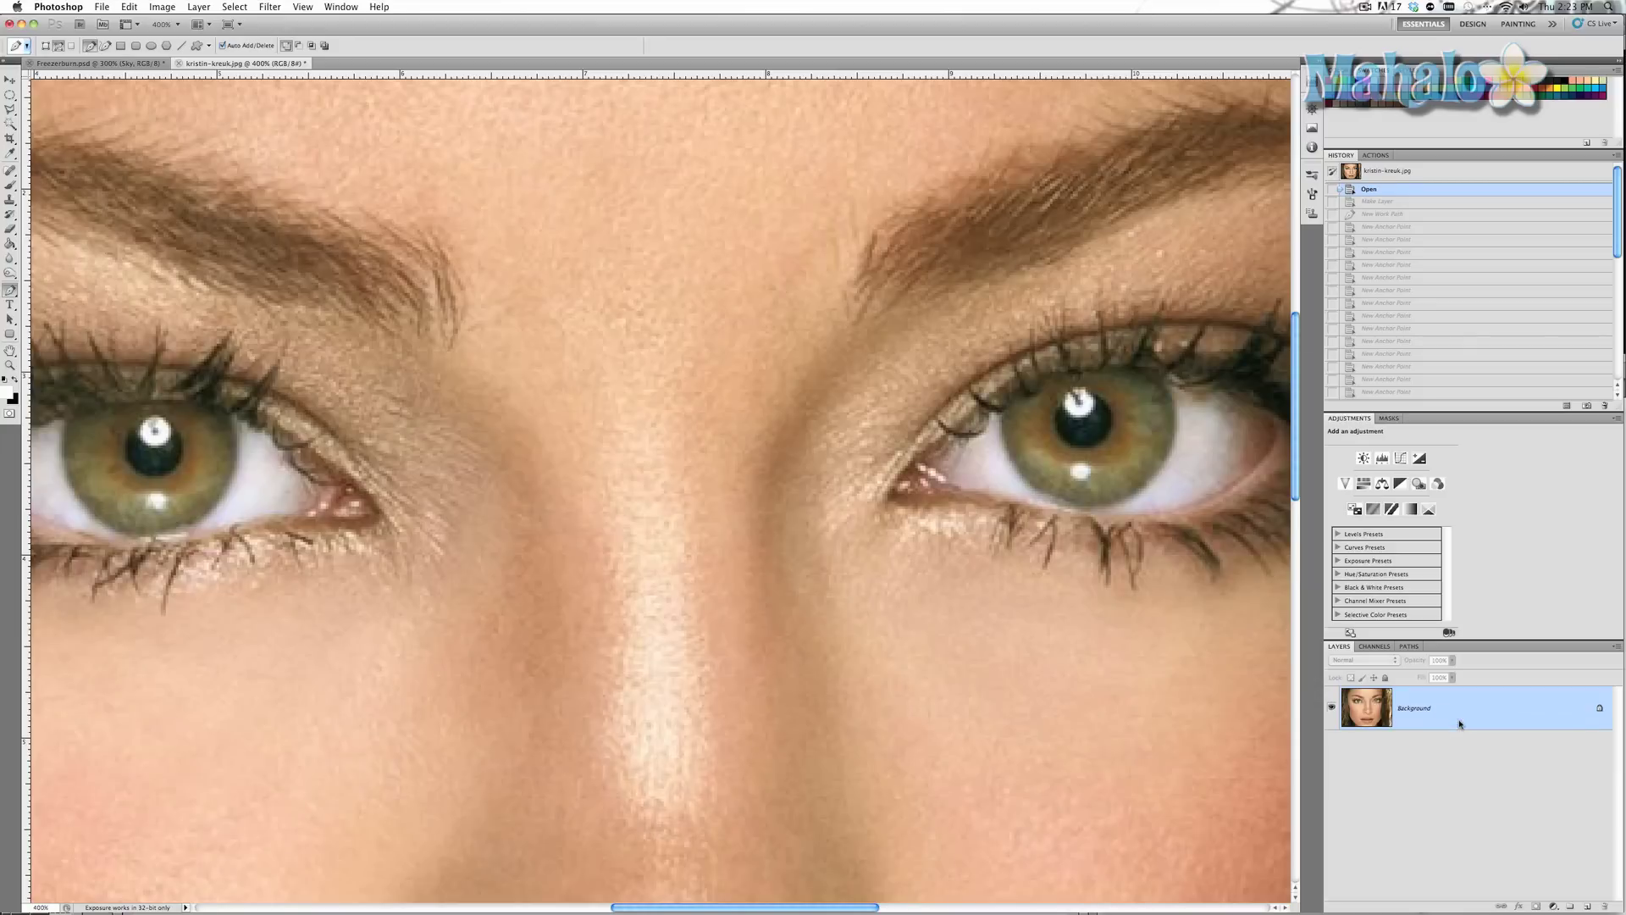
pyautogui.write('R')
pyautogui.press('BackSpace')
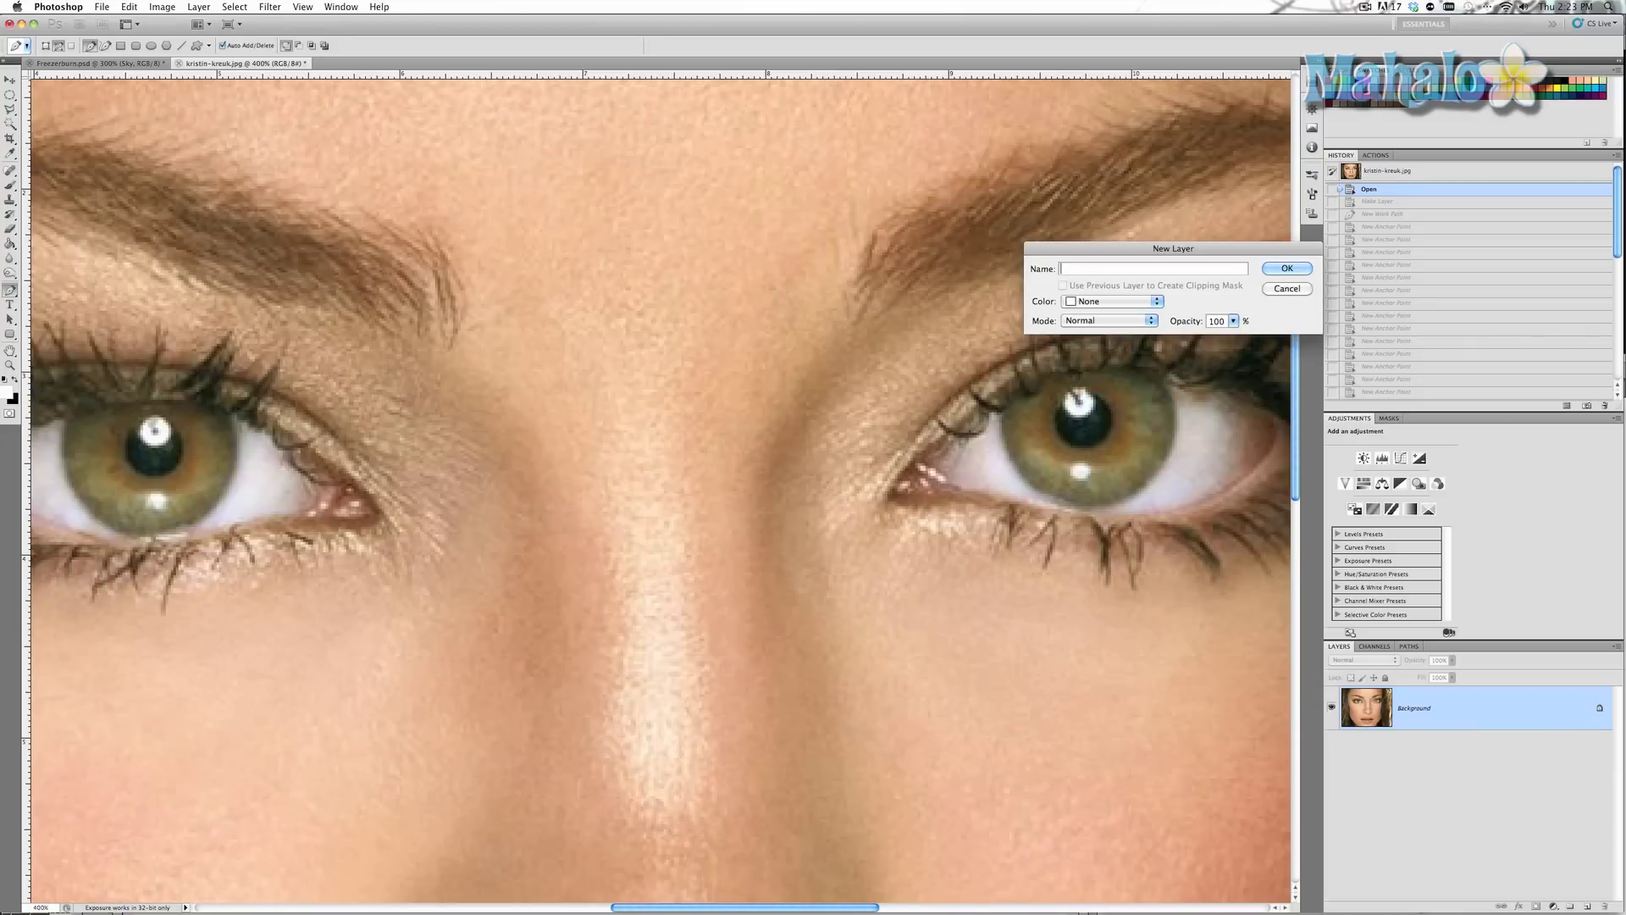
pyautogui.write('Eyes')
pyautogui.press('Return')
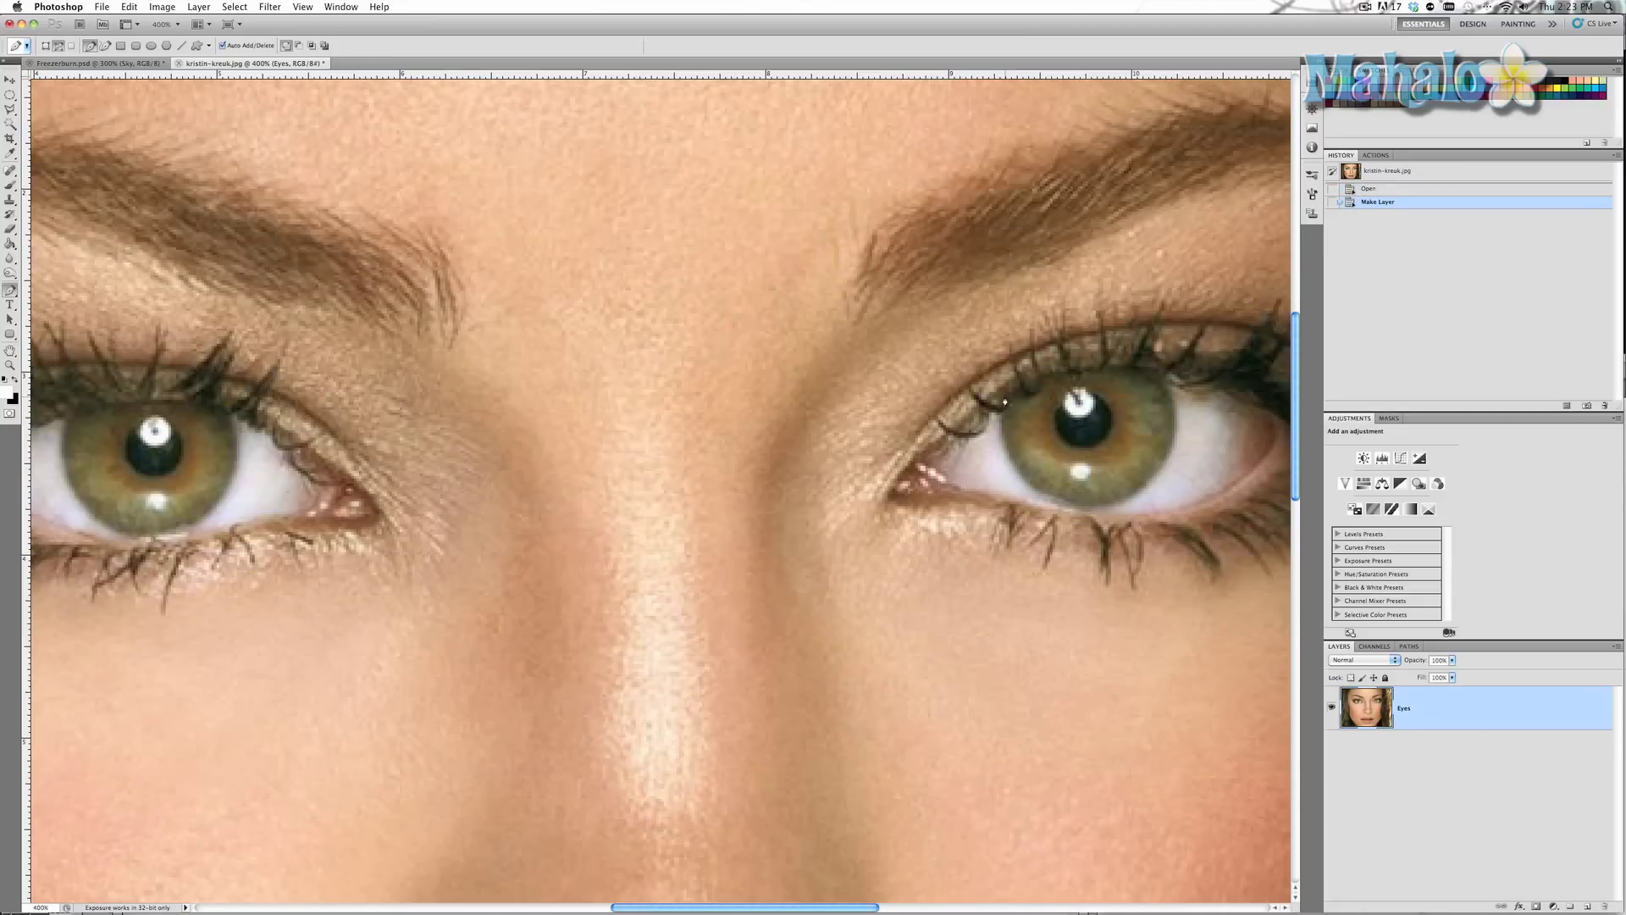
# Trace a closed path around the outer edge of the right iris and select it
pyautogui.click(1004, 405)
pyautogui.click(1003, 413)
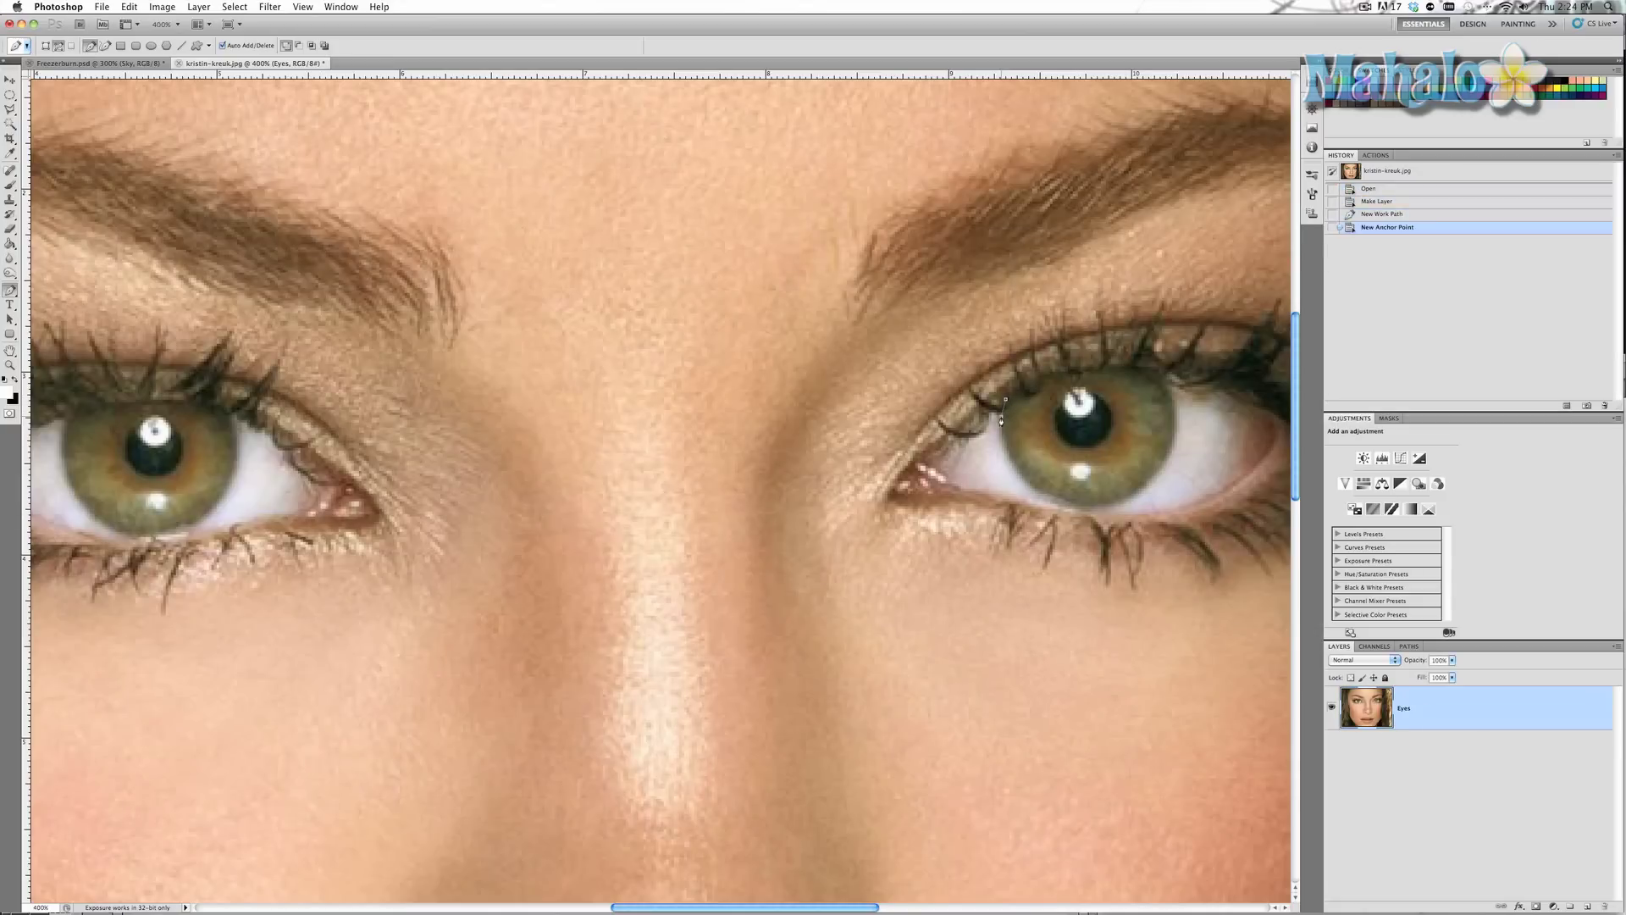
pyautogui.click(1004, 441)
pyautogui.click(1007, 463)
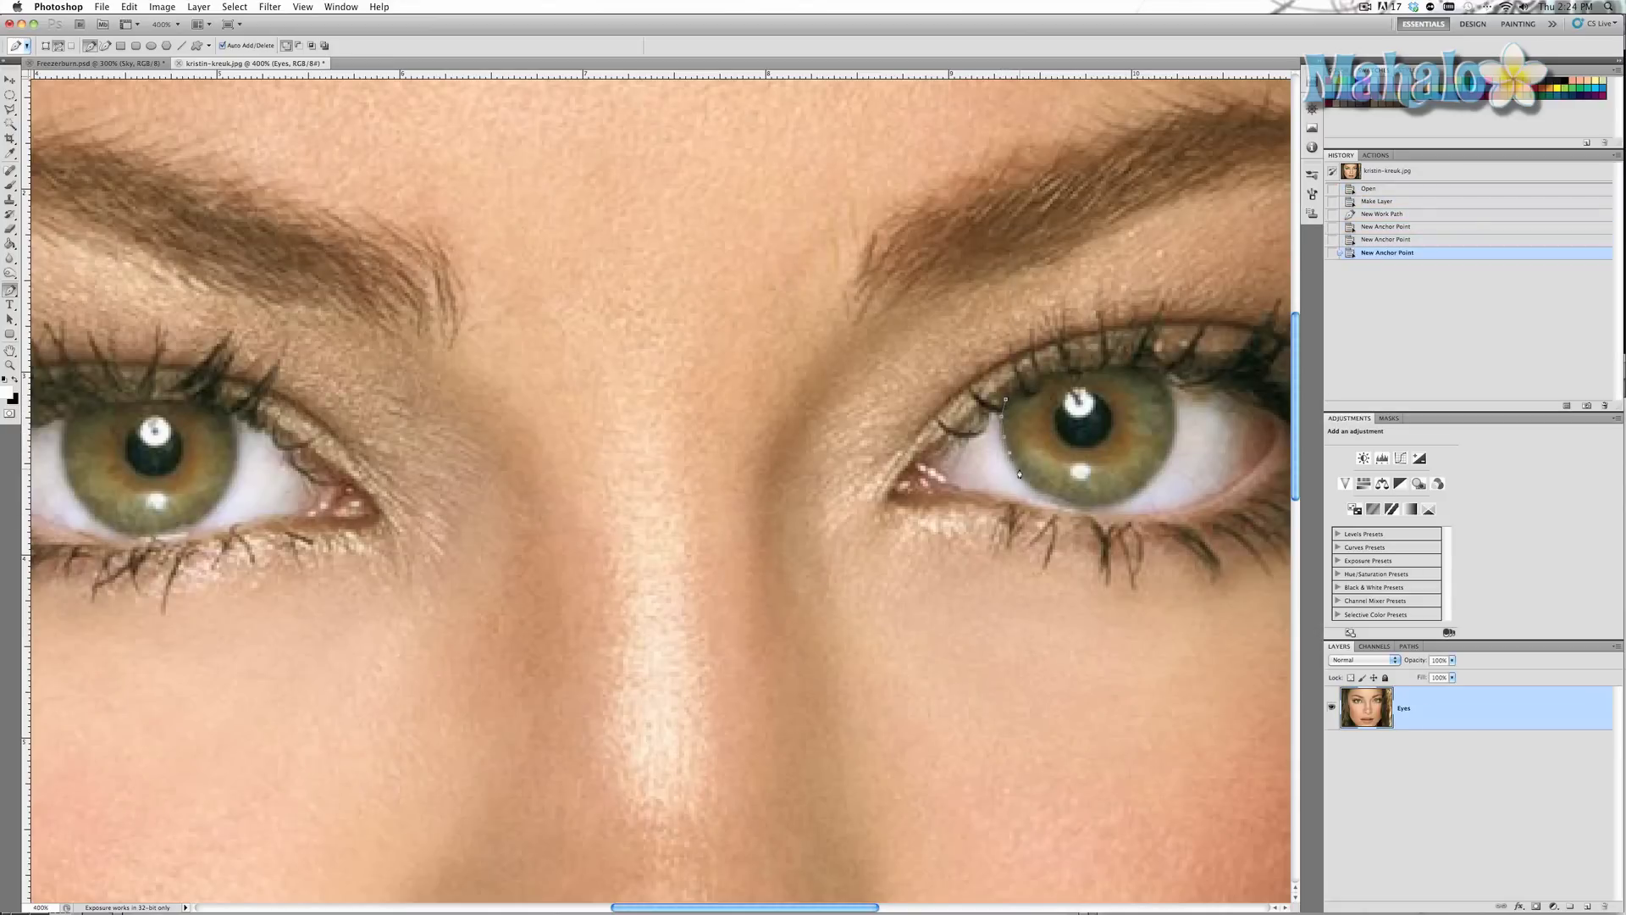
pyautogui.click(1036, 494)
pyautogui.moveTo(1054, 511)
pyautogui.mouseDown()
pyautogui.moveTo(1102, 519)
pyautogui.moveTo(1143, 495)
pyautogui.moveTo(1156, 398)
pyautogui.mouseUp()
pyautogui.click(1132, 383)
pyautogui.click(1004, 413)
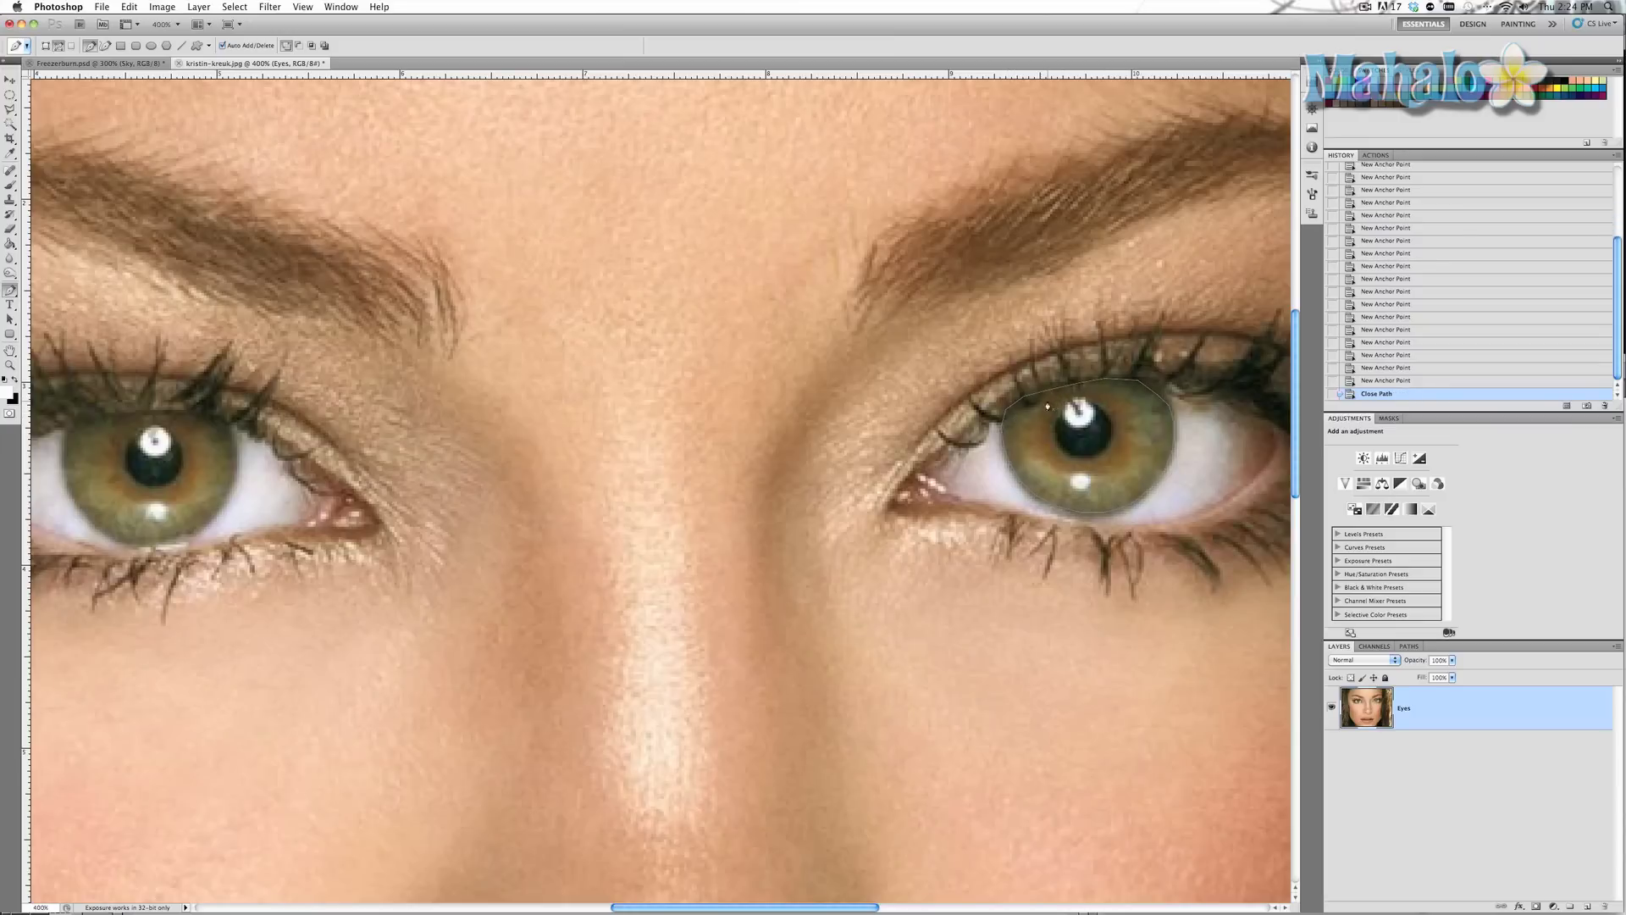
pyautogui.press('a')
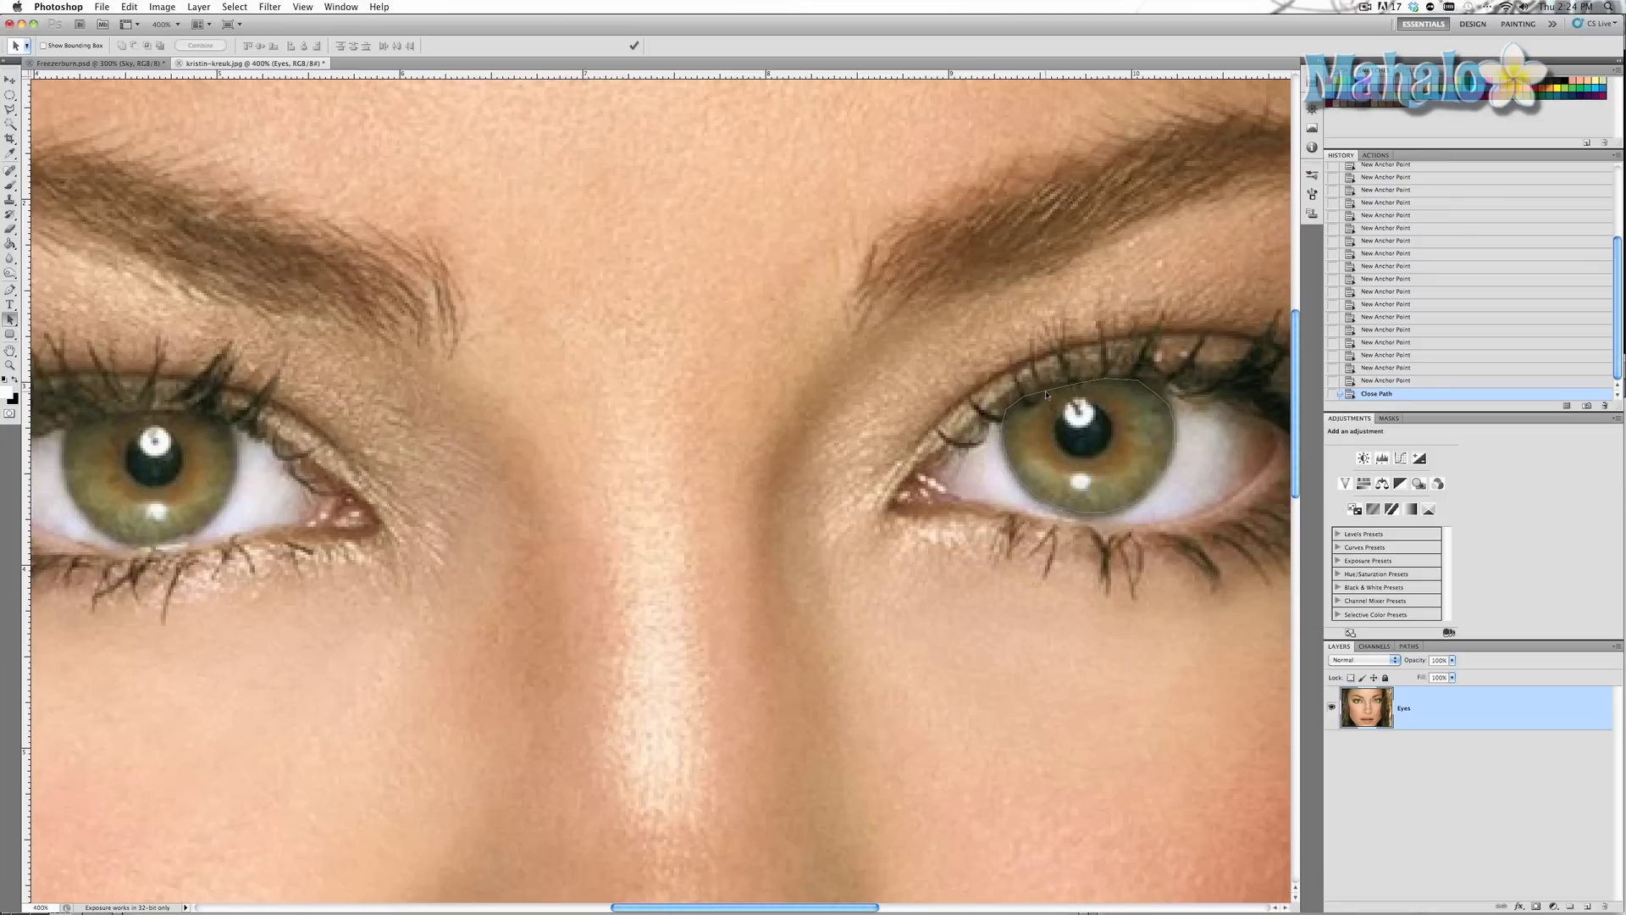
pyautogui.click(1048, 395)
pyautogui.press('p')
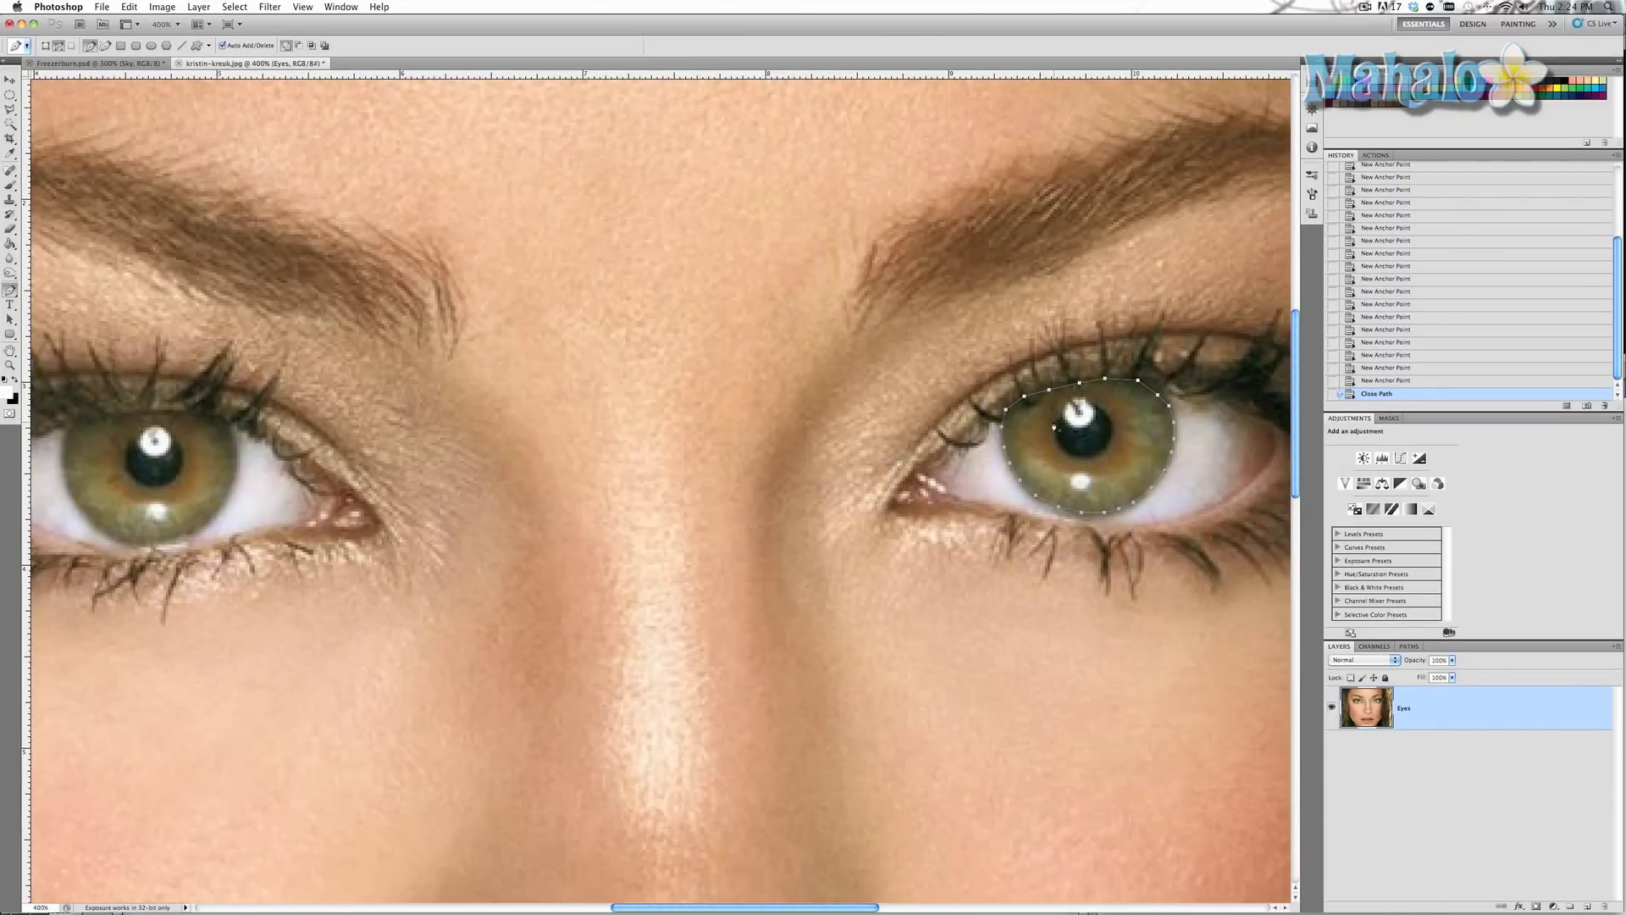
# Trace a second closed path around the pupil inside the right iris
pyautogui.click(1054, 427)
pyautogui.click(1059, 415)
pyautogui.click(1078, 400)
pyautogui.click(1098, 411)
pyautogui.click(1109, 423)
pyautogui.click(1113, 438)
pyautogui.click(1106, 454)
pyautogui.click(1096, 462)
pyautogui.click(1069, 458)
pyautogui.click(1061, 449)
pyautogui.click(1055, 429)
# Make the iris path a vector mask and duplicate the layer as Eyes copy
pyautogui.rightClick(1115, 457)
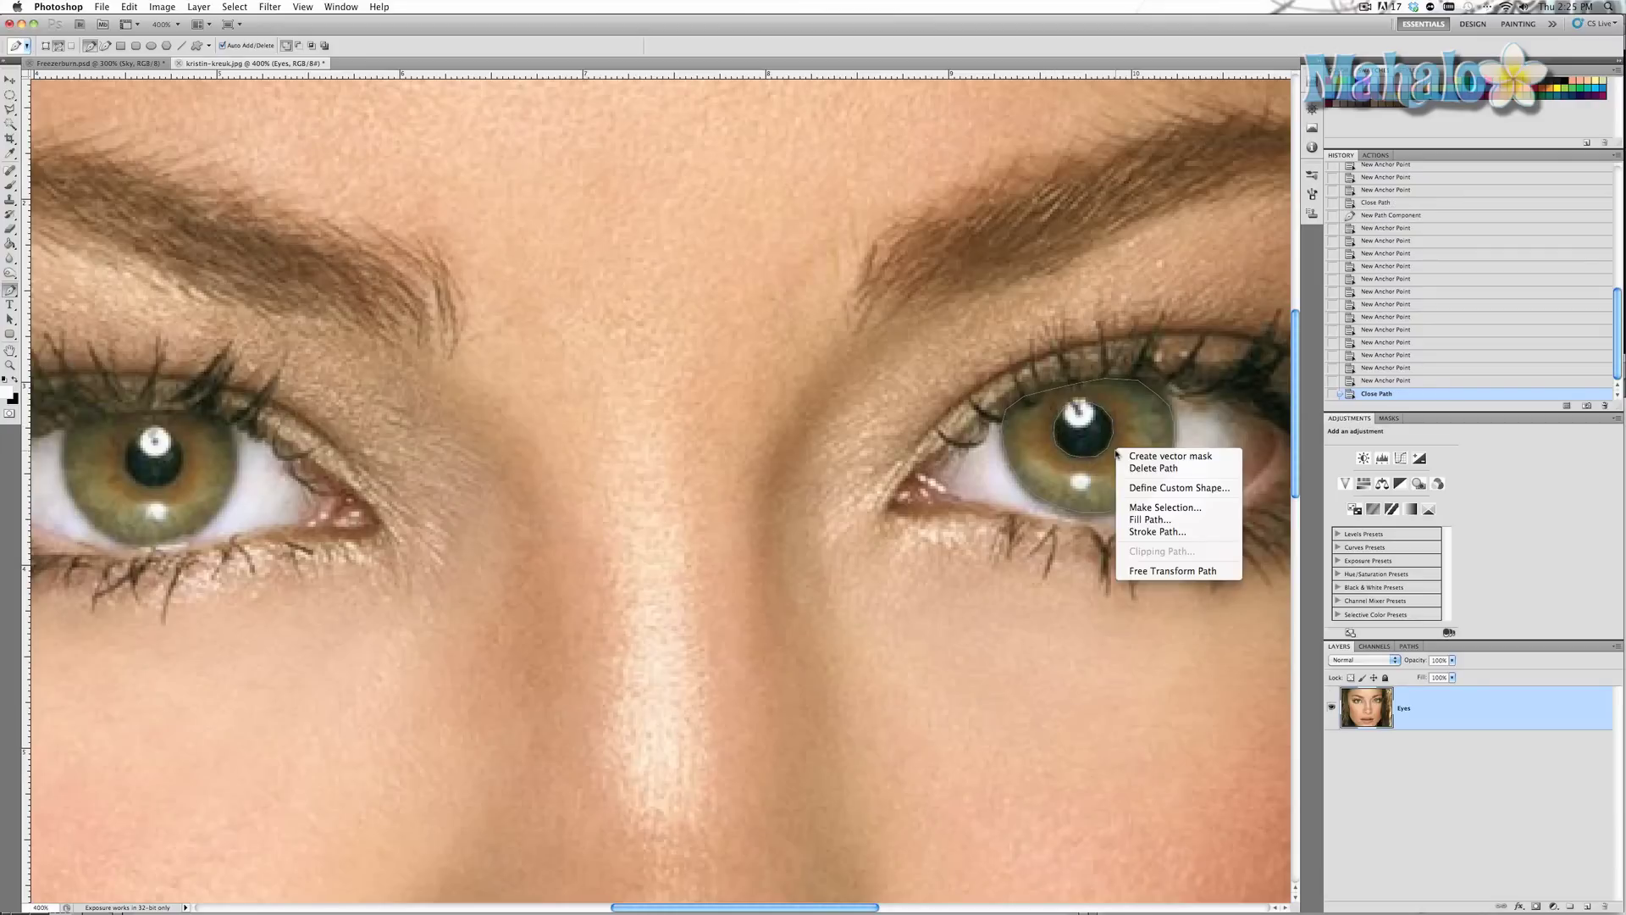
pyautogui.click(1135, 456)
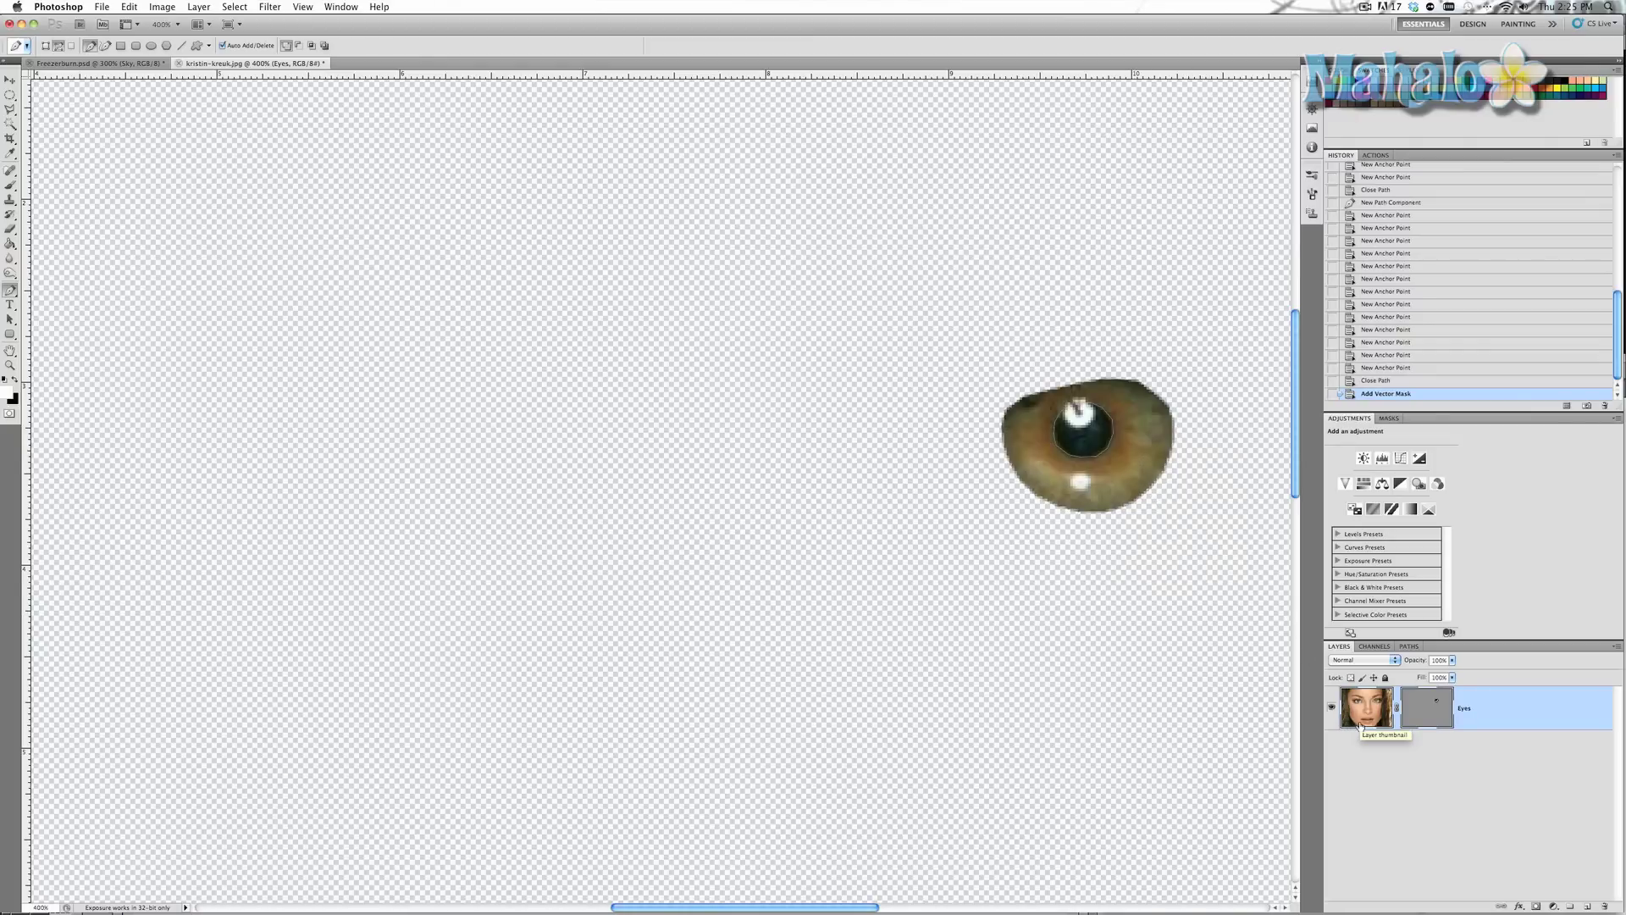
pyautogui.hotkey('ctrl', 'j')
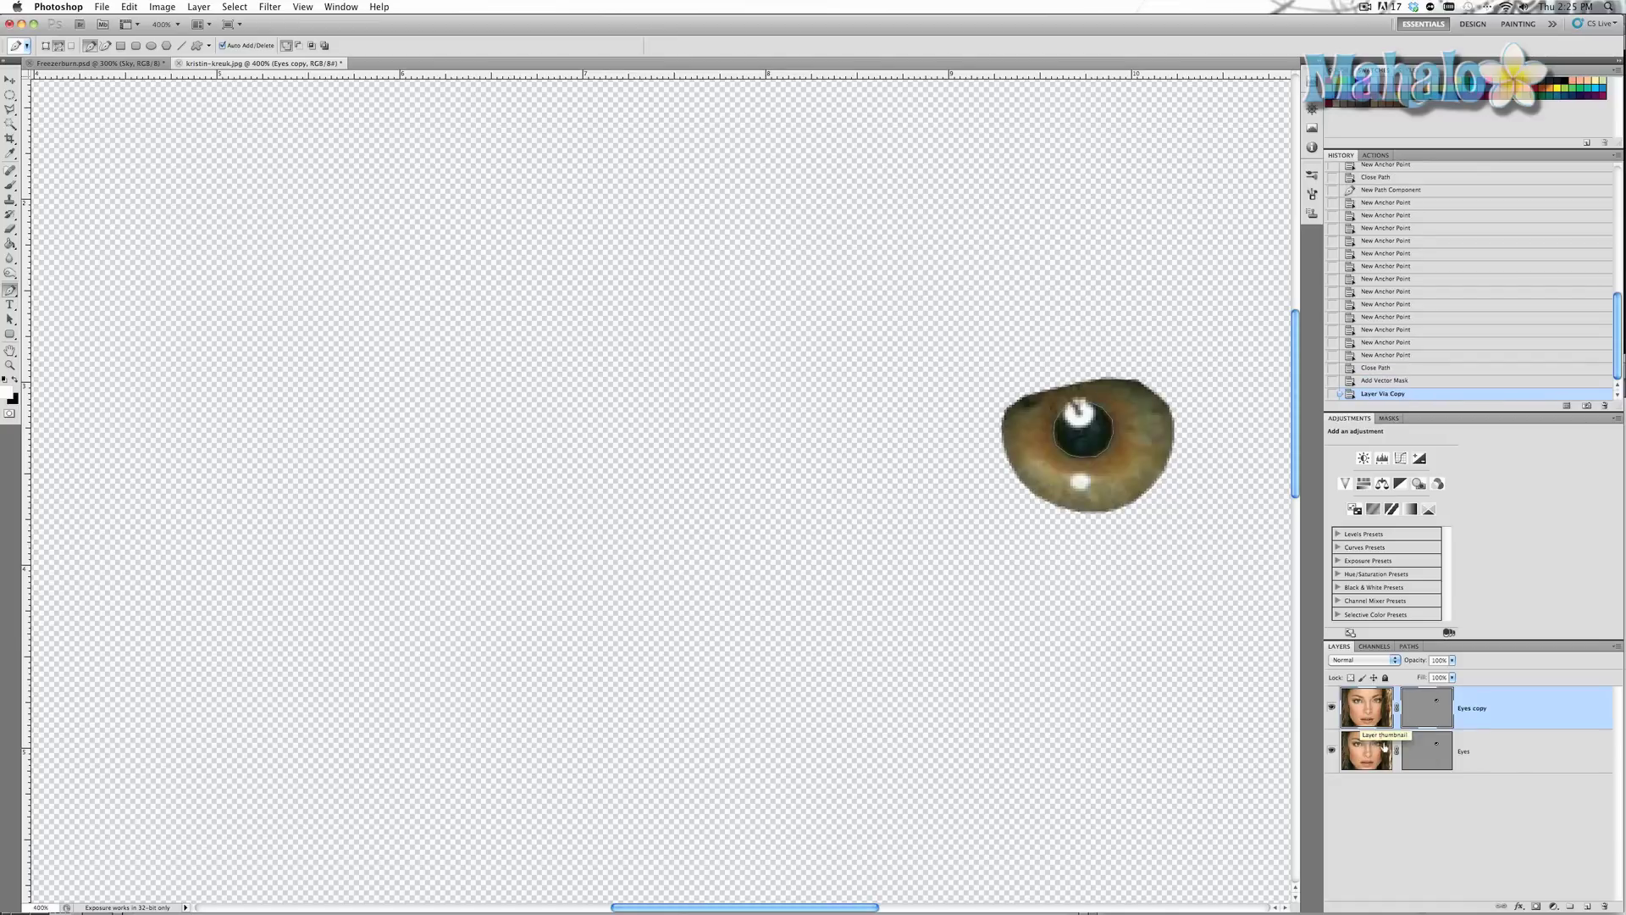
# Delete the original Eyes layer's mask, check the cut-out iris, and select Eyes copy
pyautogui.click(1398, 750)
pyautogui.click(1413, 751)
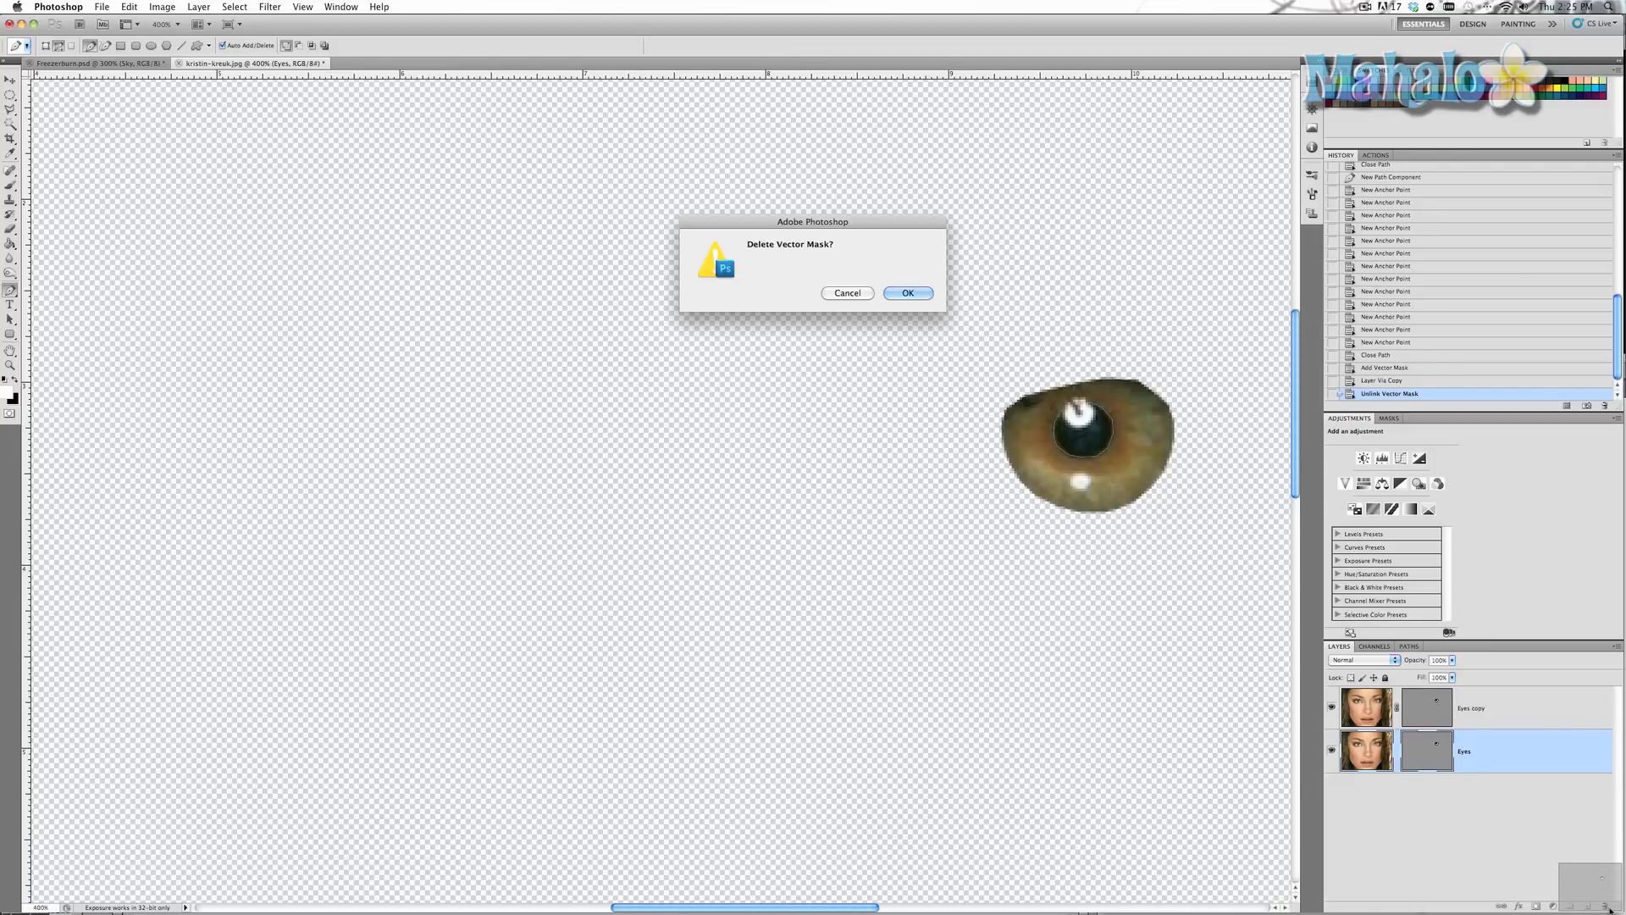
pyautogui.moveTo(1413, 747); pyautogui.dragTo(1603, 904)
pyautogui.press('Return')
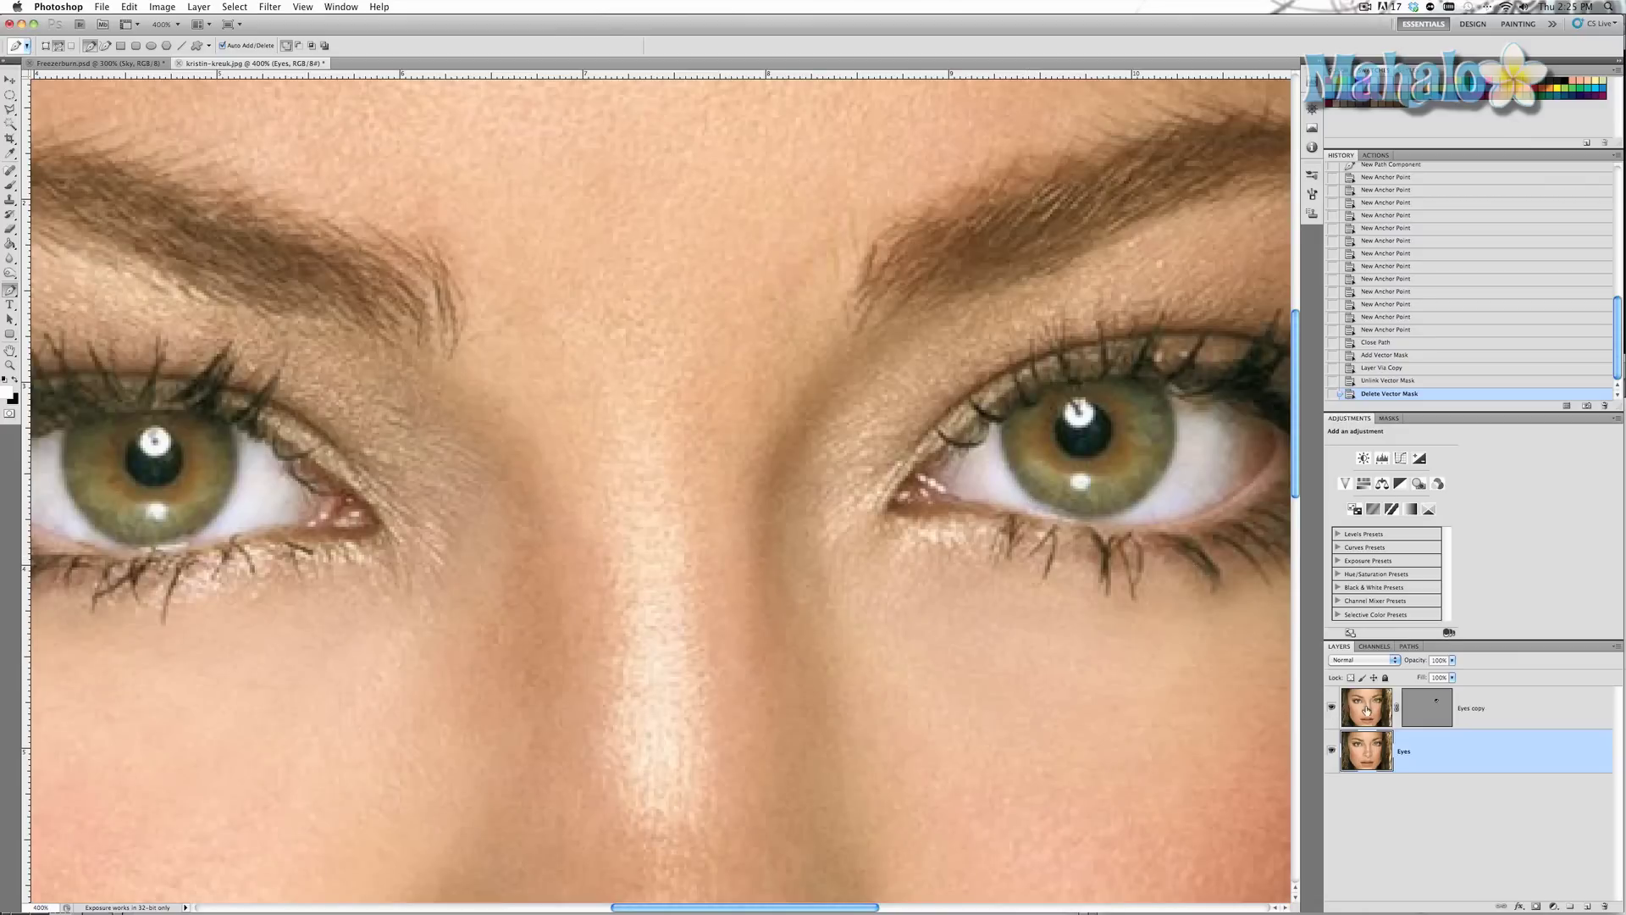
pyautogui.click(1334, 751)
pyautogui.click(1333, 753)
pyautogui.click(1368, 715)
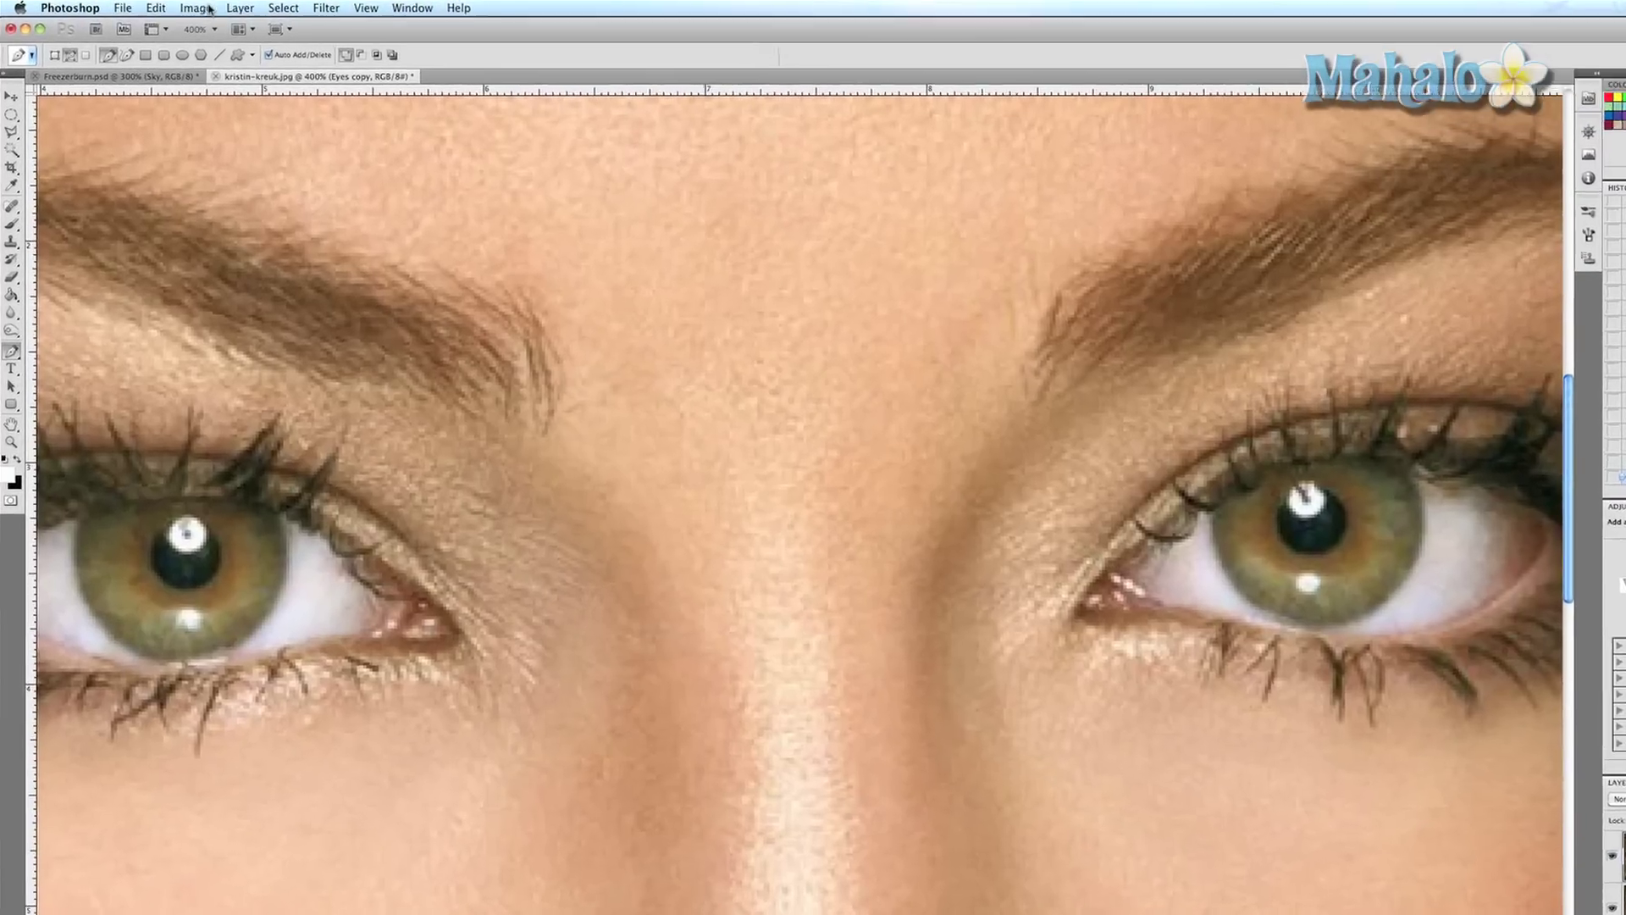
# Apply Hue/Saturation to the right iris: Hue -47, Saturation +64, Lightness -2
pyautogui.click(210, 10)
pyautogui.moveTo(292, 70)
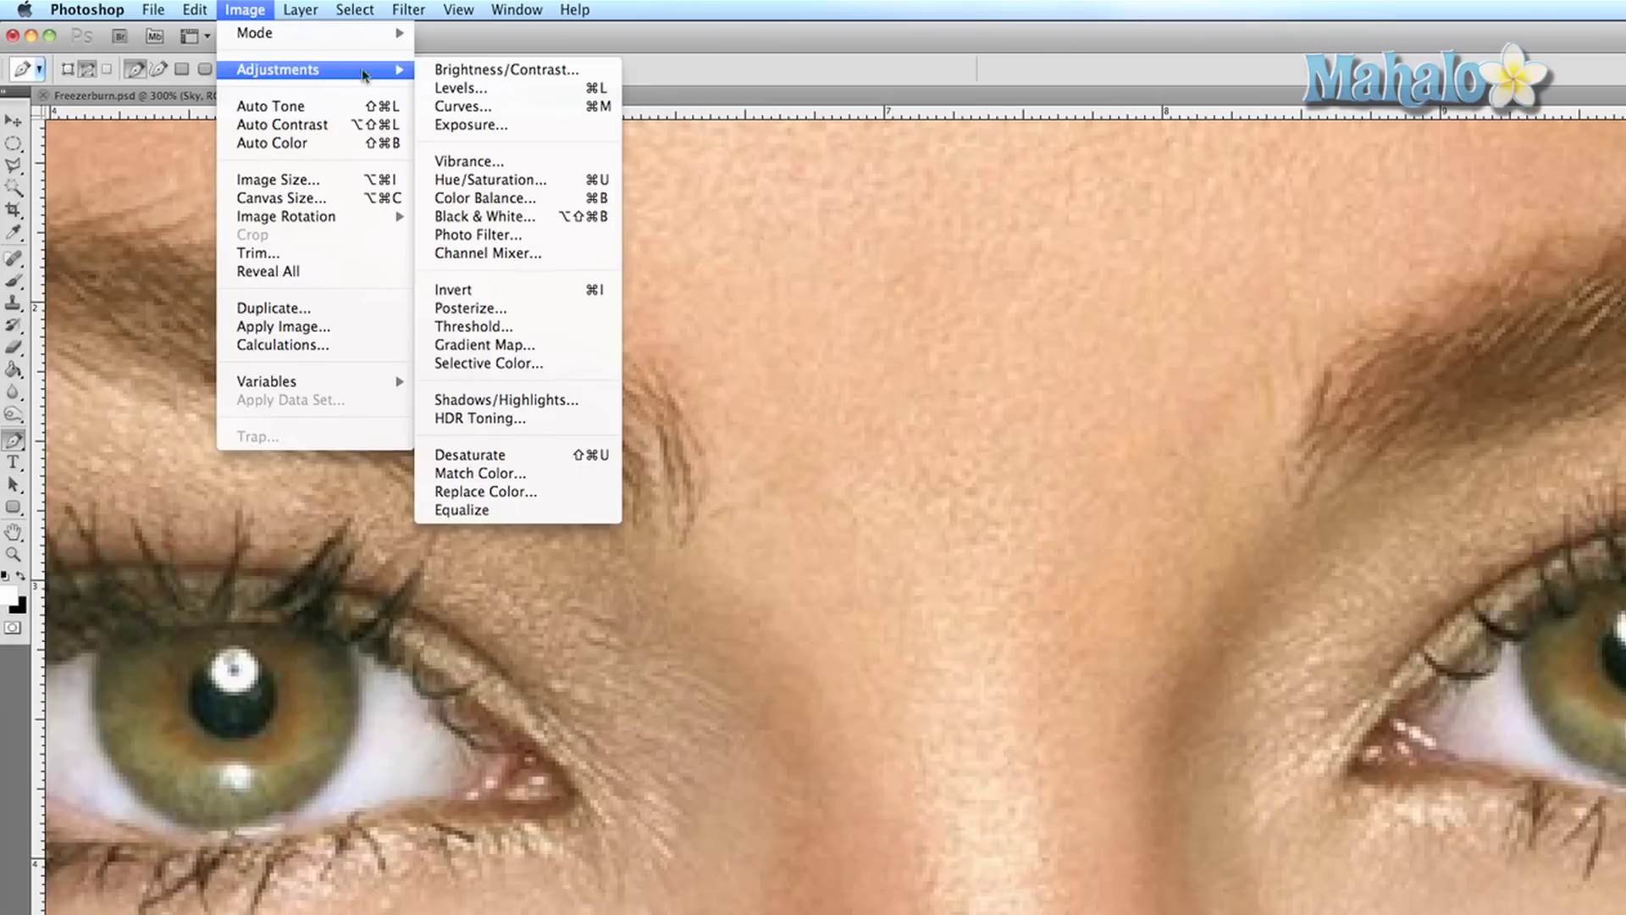
pyautogui.click(465, 188)
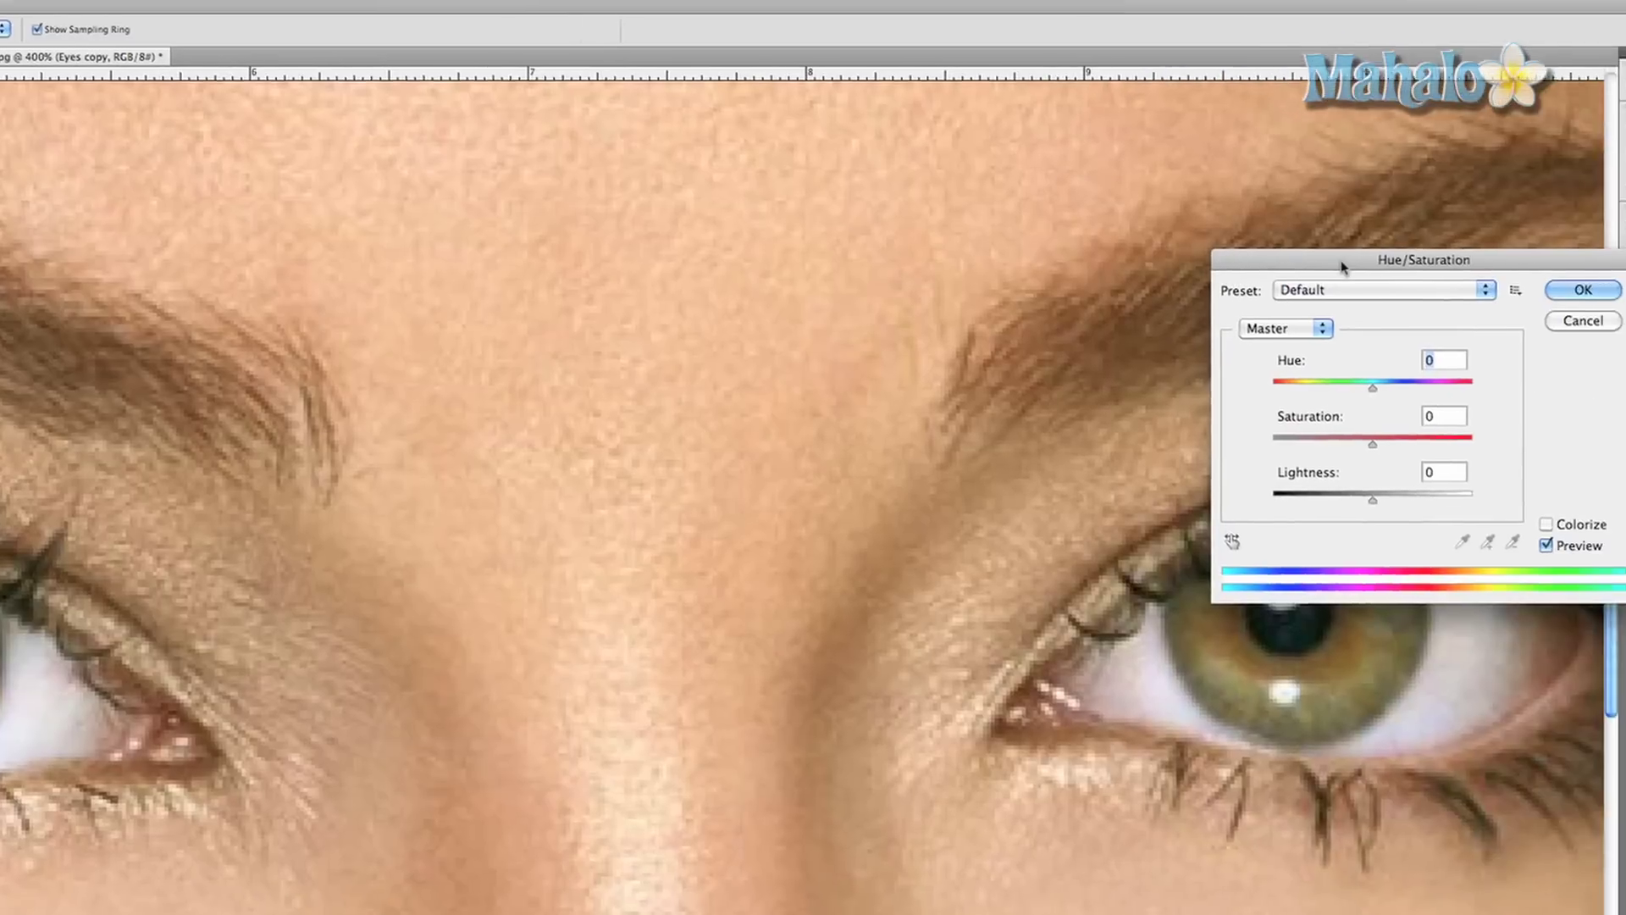
pyautogui.moveTo(489, 312)
pyautogui.mouseDown()
pyautogui.moveTo(602, 322)
pyautogui.moveTo(375, 316)
pyautogui.moveTo(446, 315)
pyautogui.mouseUp()
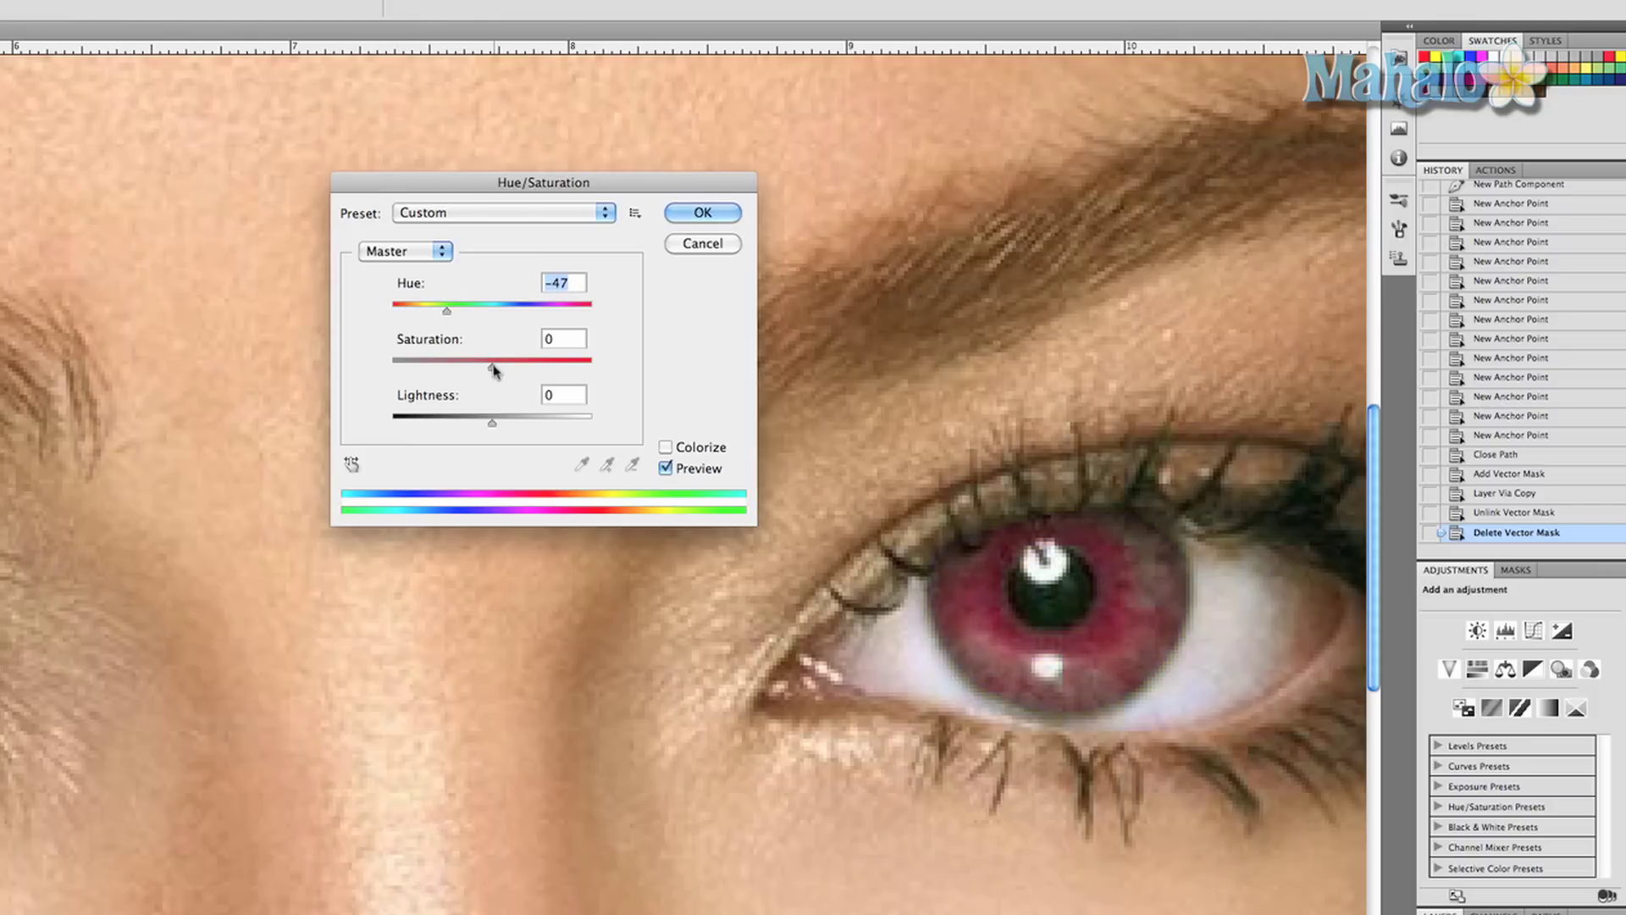
pyautogui.moveTo(493, 370); pyautogui.dragTo(555, 370)
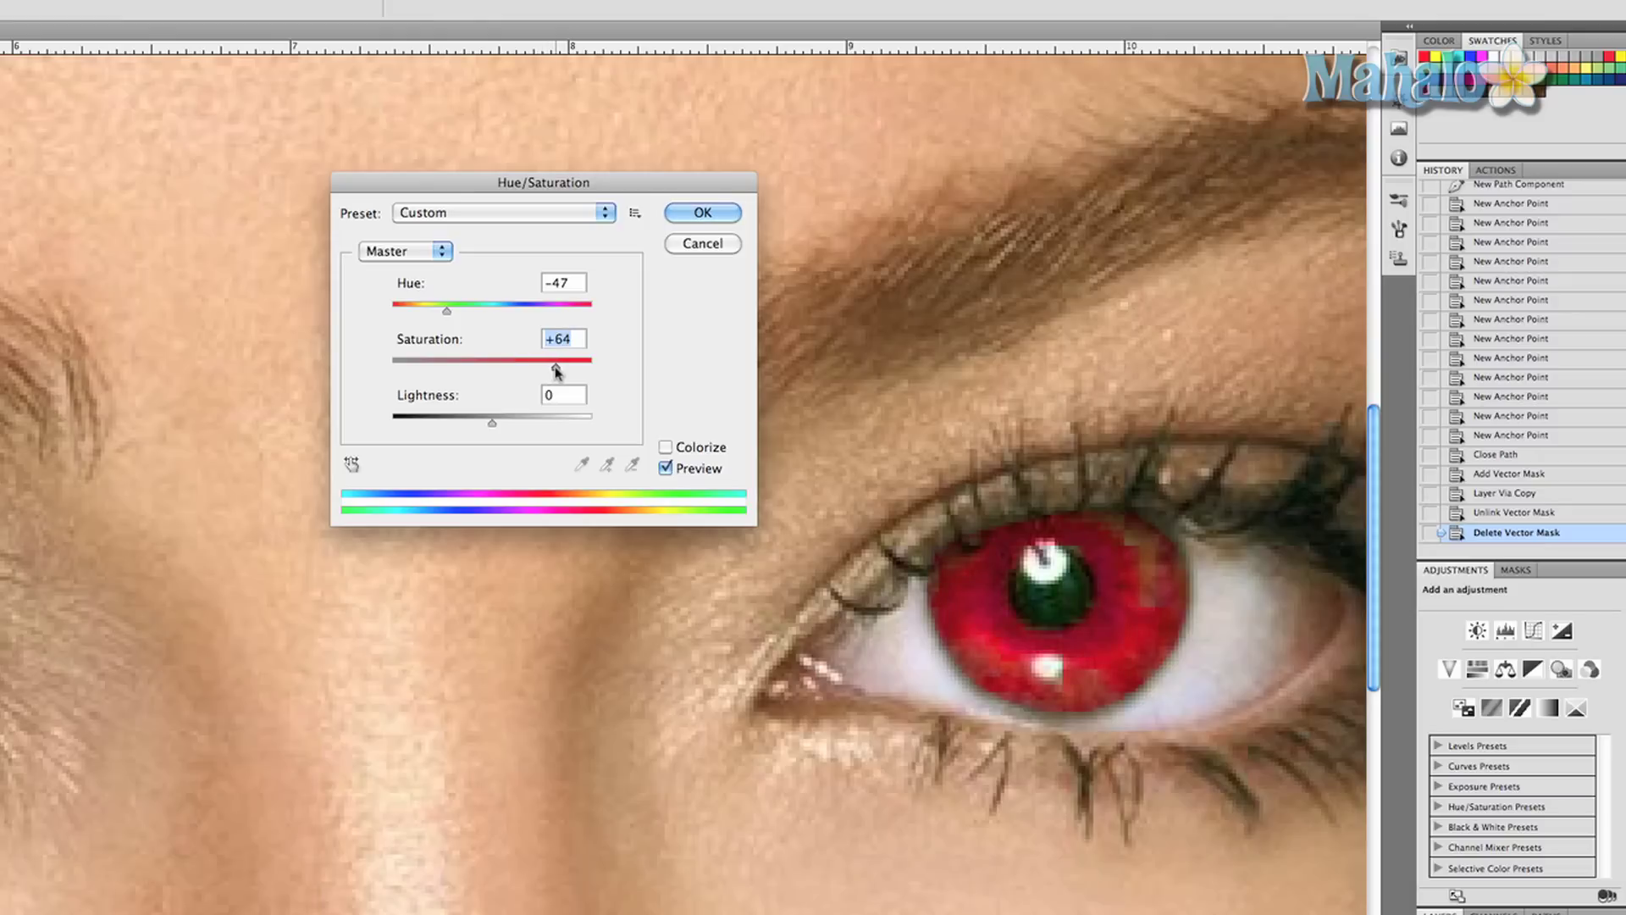
pyautogui.moveTo(492, 428)
pyautogui.mouseDown()
pyautogui.moveTo(542, 430)
pyautogui.moveTo(490, 434)
pyautogui.mouseUp()
pyautogui.click(696, 214)
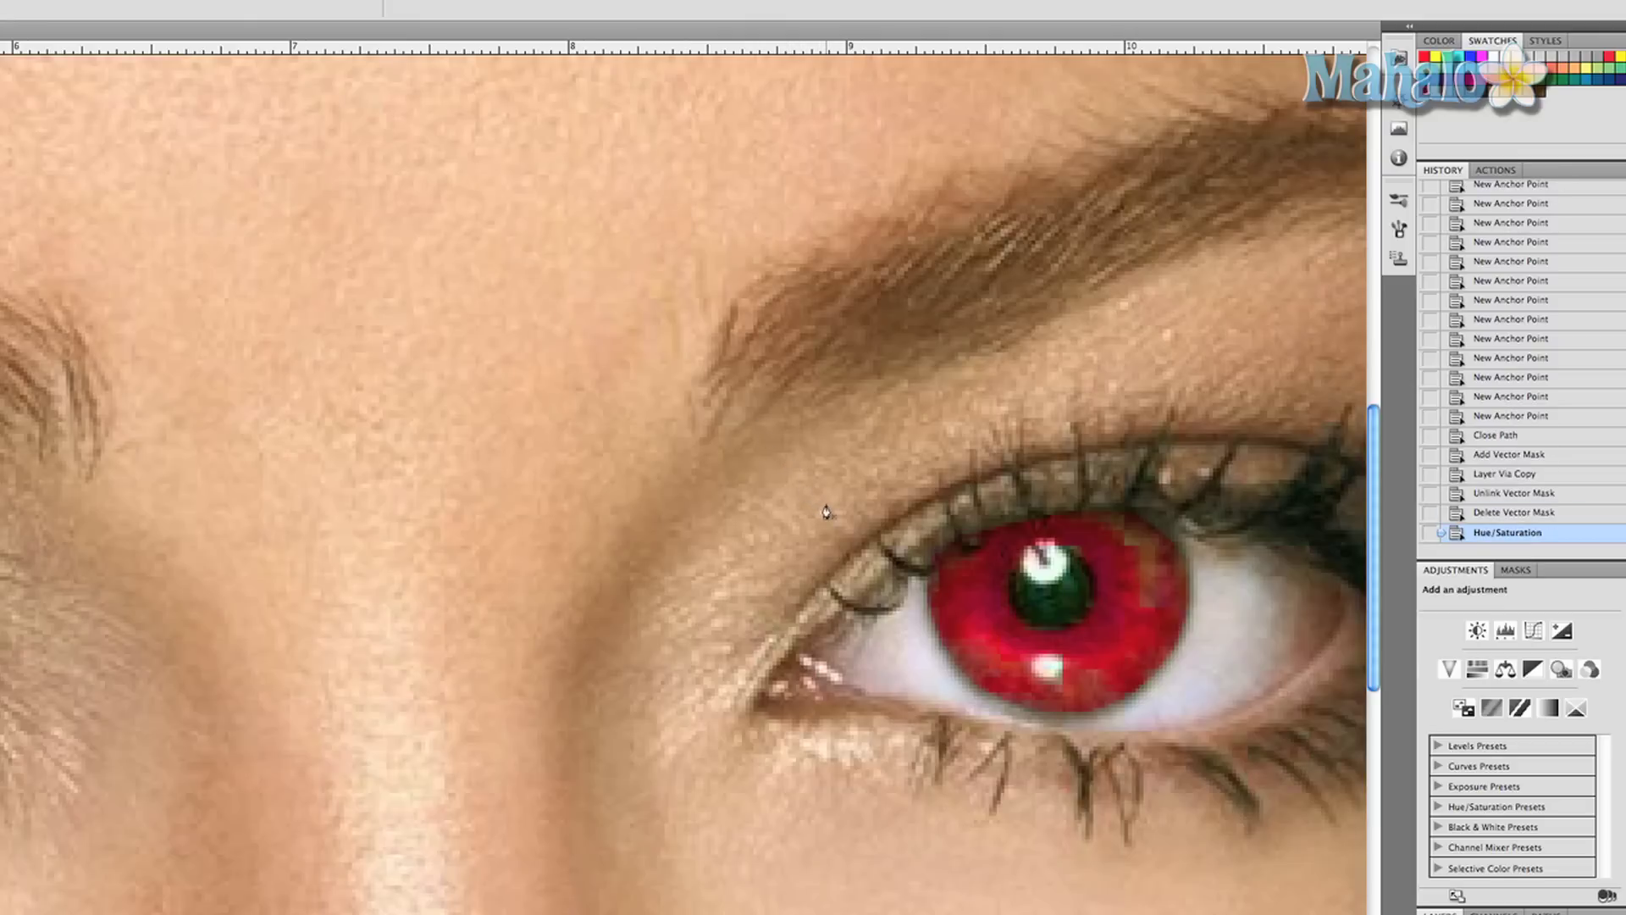
pyautogui.hscroll(-2, 825, 512)
pyautogui.hscroll(-2, 824, 512)
pyautogui.hscroll(-2, 824, 513)
pyautogui.hscroll(-2, 825, 512)
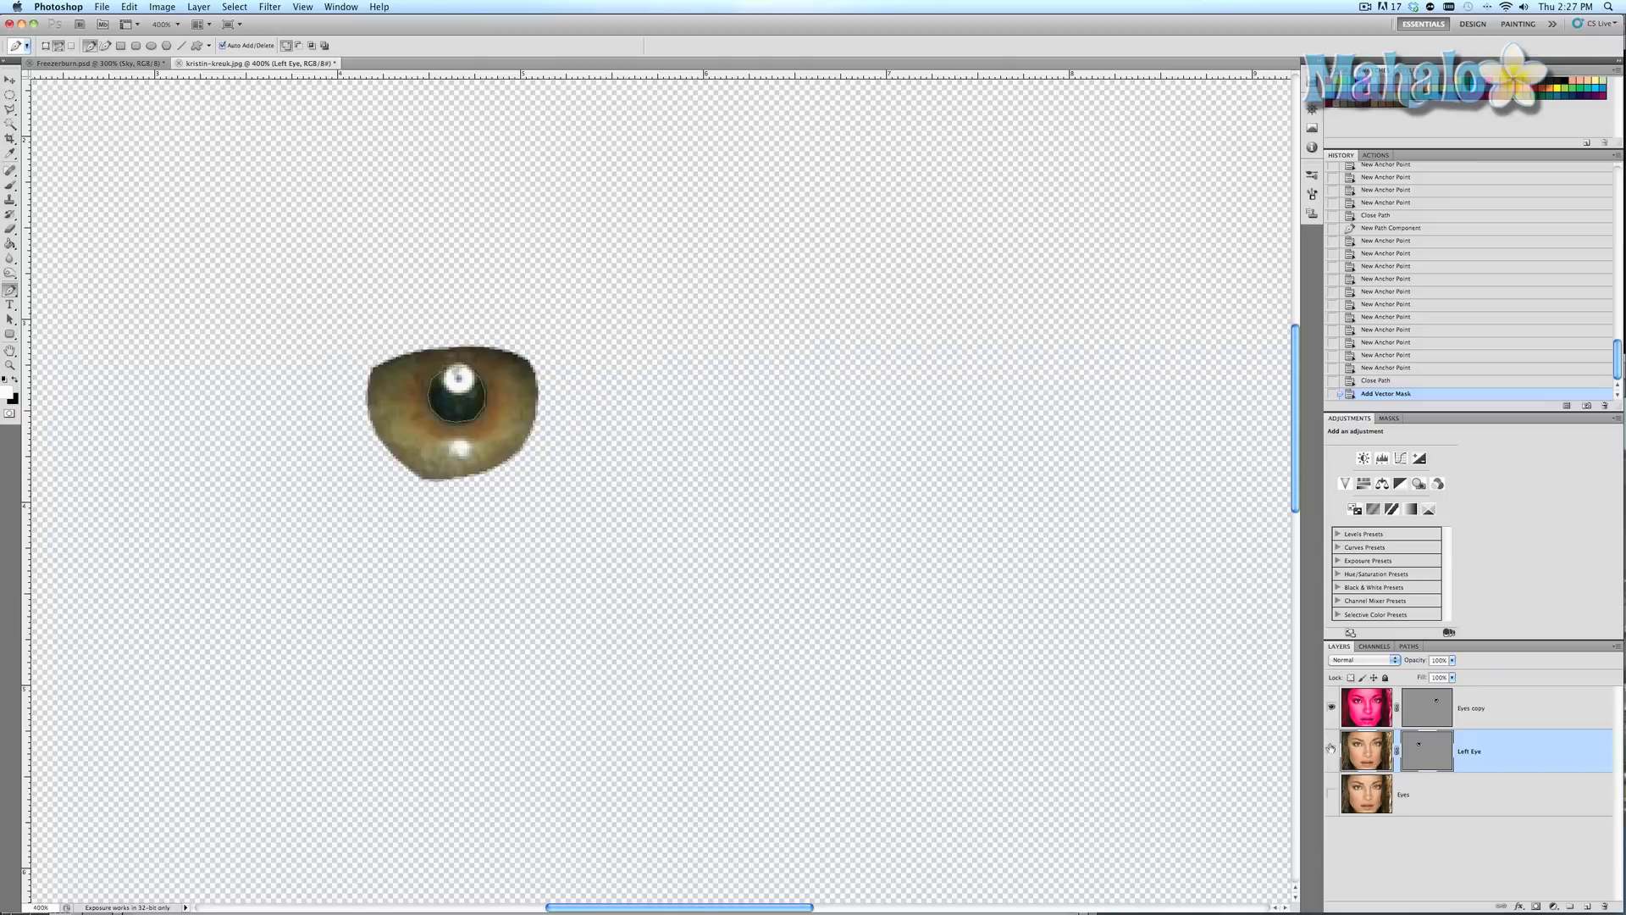
# Select the left iris path on the Left Eye layer and bring up its path options
pyautogui.keyDown('alt'); pyautogui.click(1332, 750); pyautogui.keyUp('alt')
pyautogui.press('a')
pyautogui.rightClick(466, 401)
pyautogui.press('Escape')
# Recolour the left iris red with Hue/Saturation and zoom out to the whole face
pyautogui.click(162, 7)
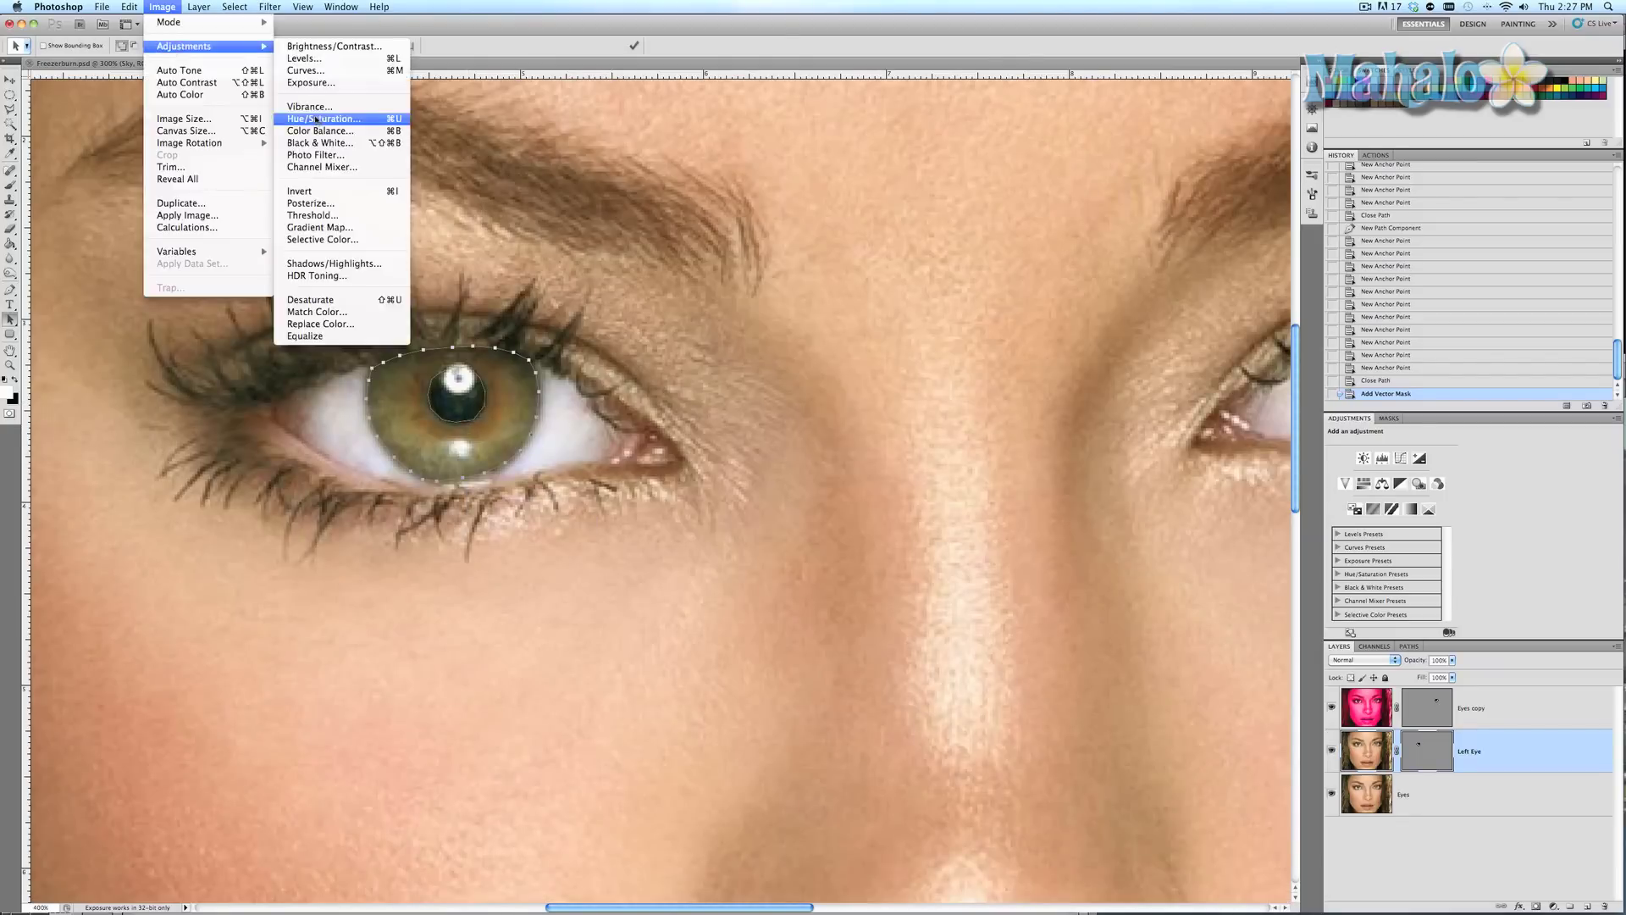
pyautogui.click(344, 112)
pyautogui.moveTo(712, 229); pyautogui.dragTo(750, 229)
pyautogui.hotkey('ctrl', '-')
pyautogui.click(853, 183)
pyautogui.hotkey('ctrl', '-')
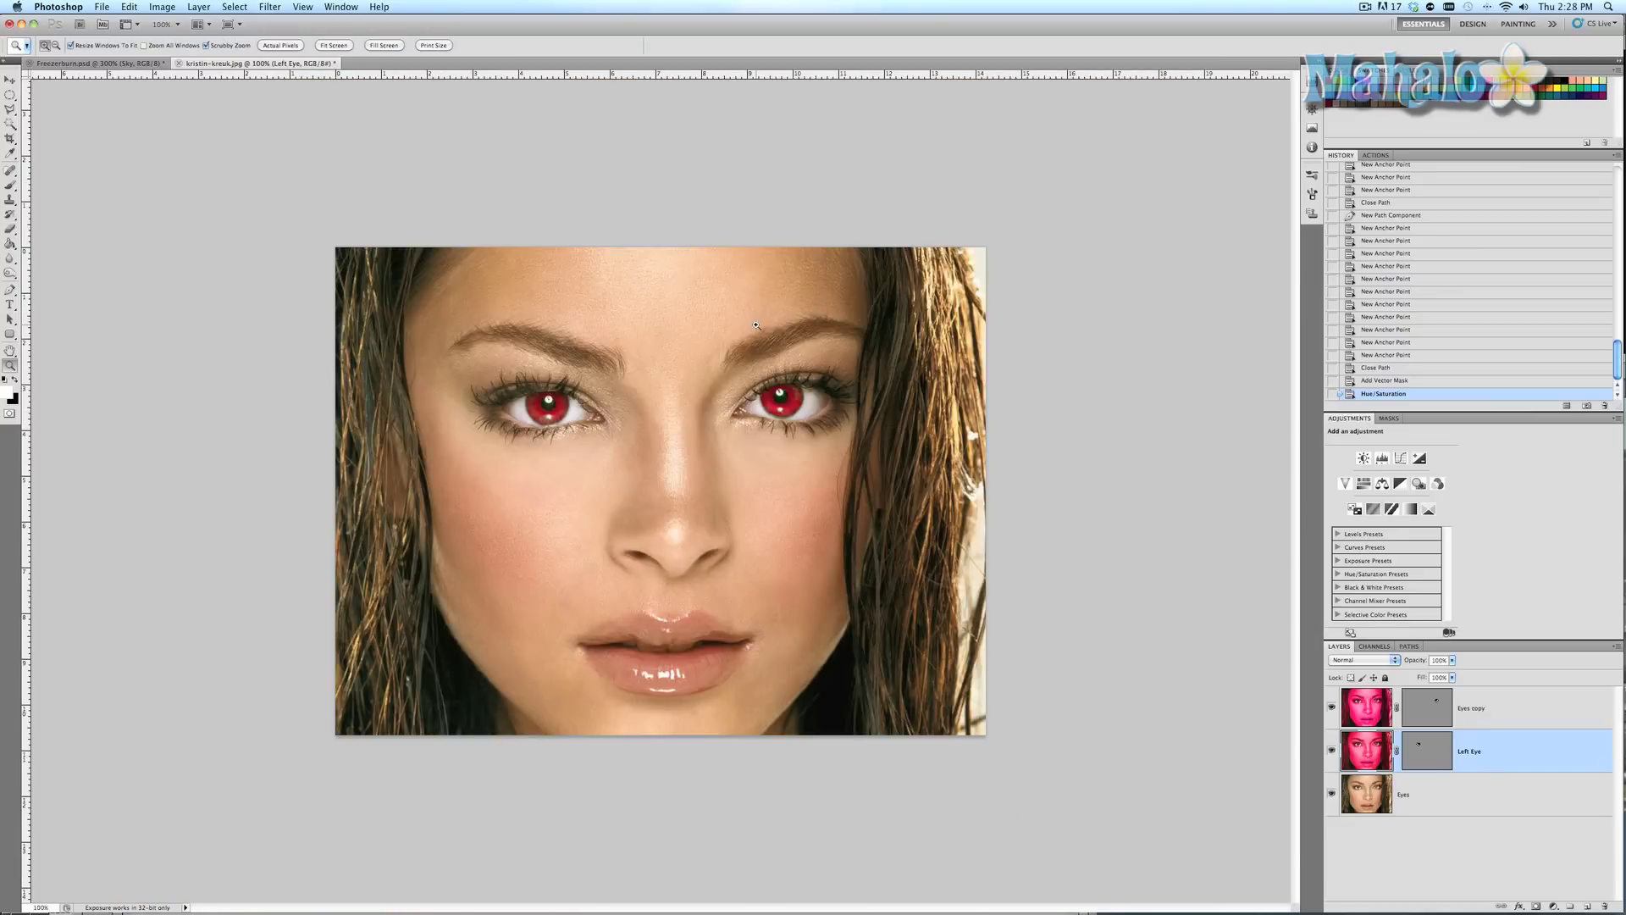